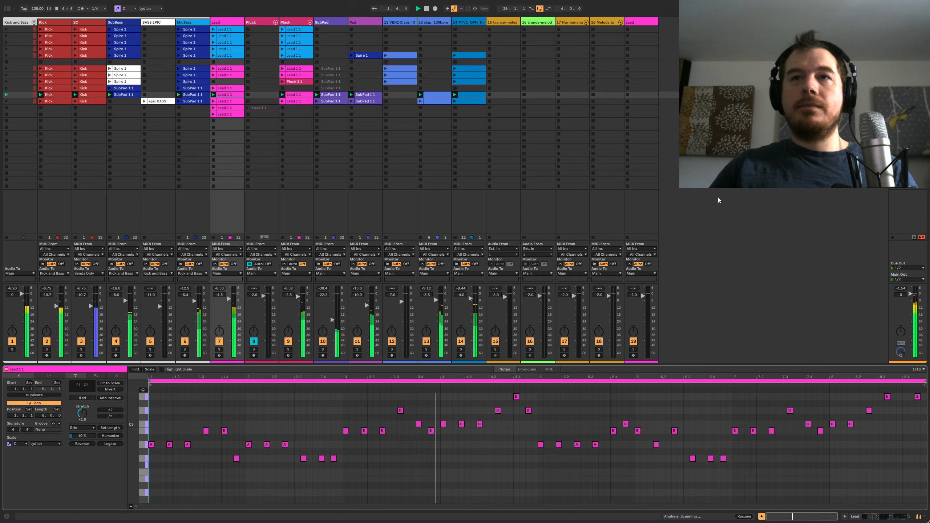
Open the SubBass track's last SubPad 1 1 clip and stop playback.
left_click(905, 227)
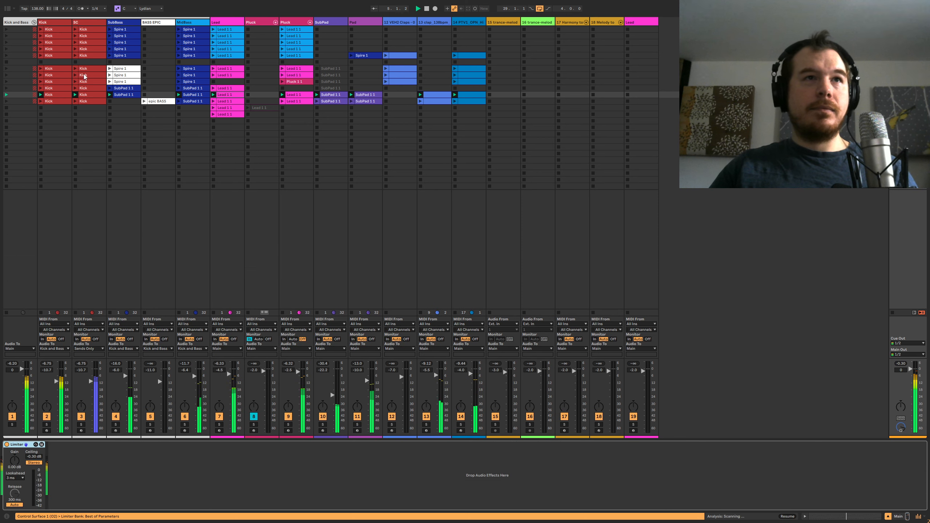
left_click(133, 163)
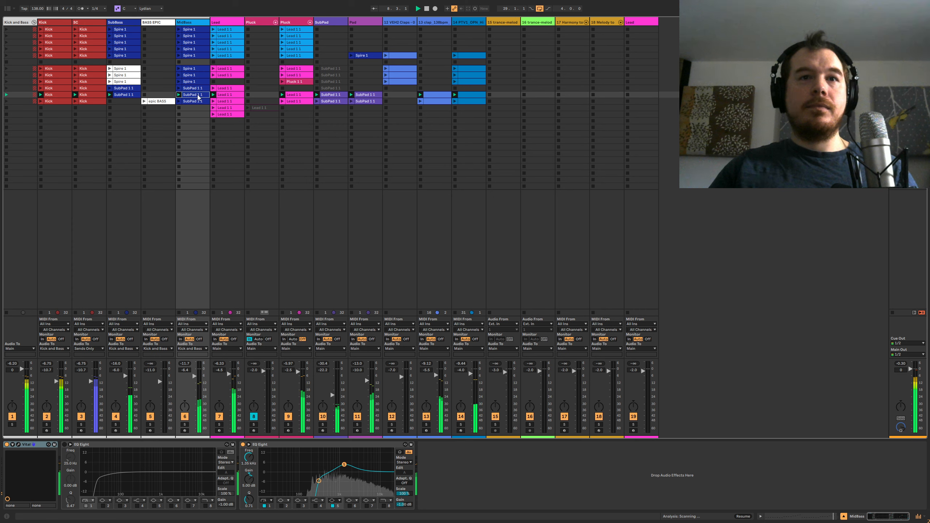
double_click(125, 94)
key("space")
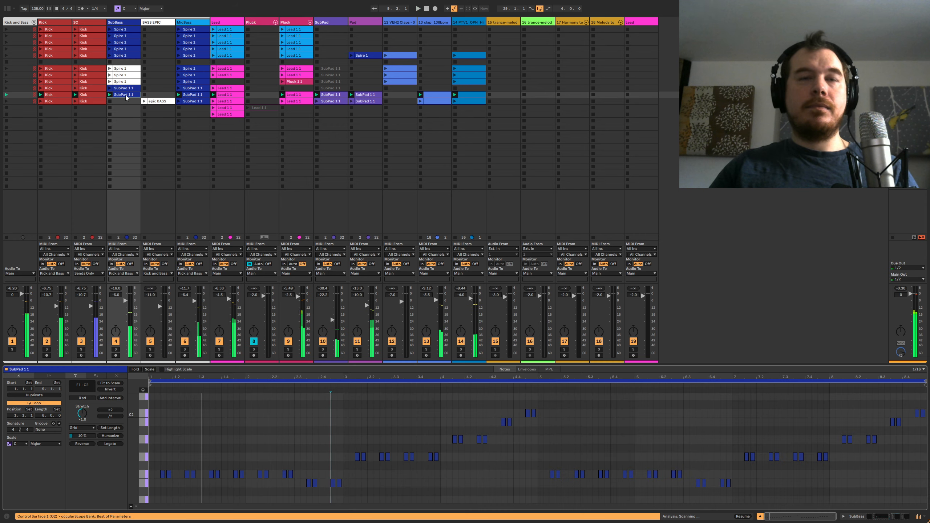
key("alt+Tab")
left_click(750, 195)
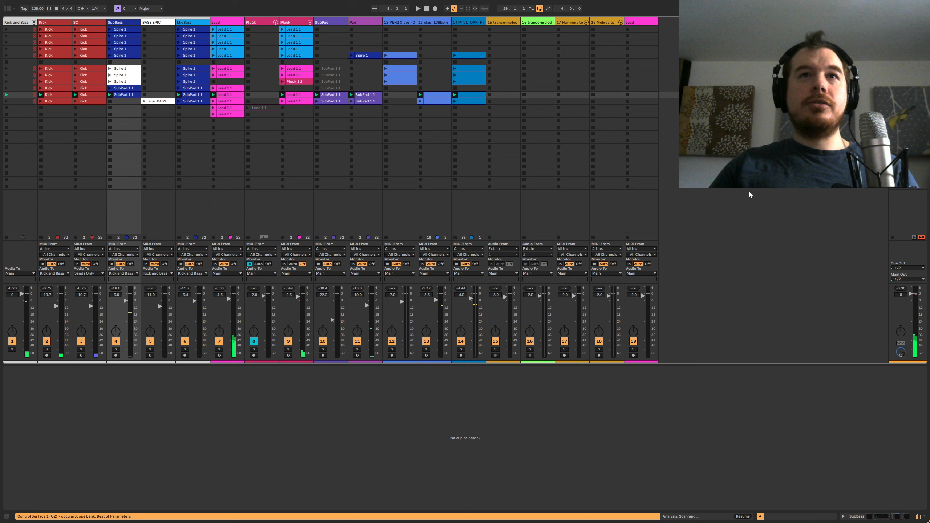
left_click(123, 95)
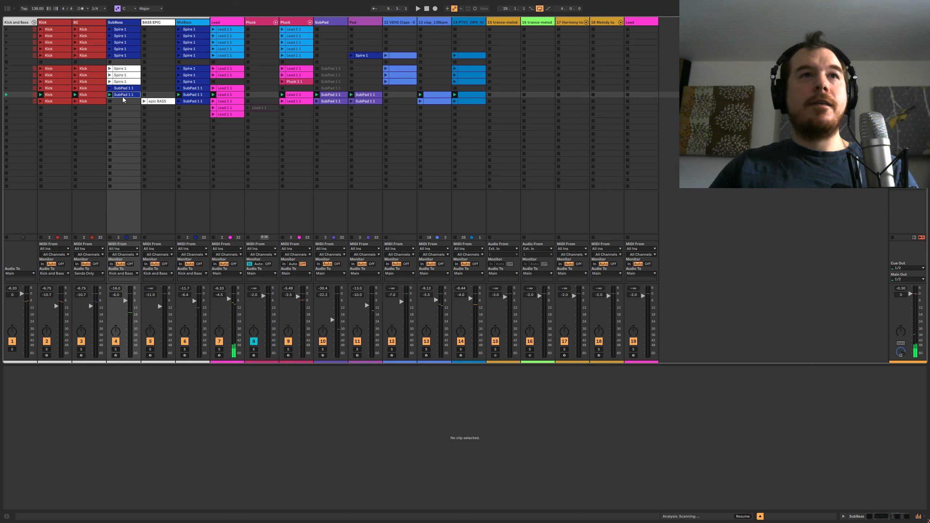
Open the occularScope and PSYSCOPE plugin windows from the SubBass track's device chain.
left_click(125, 25)
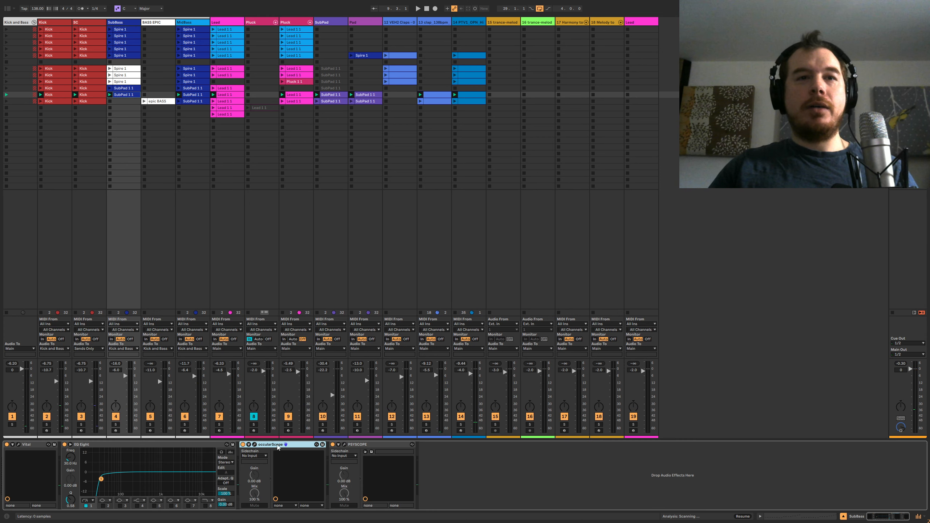
left_click(254, 445)
left_click(585, 215)
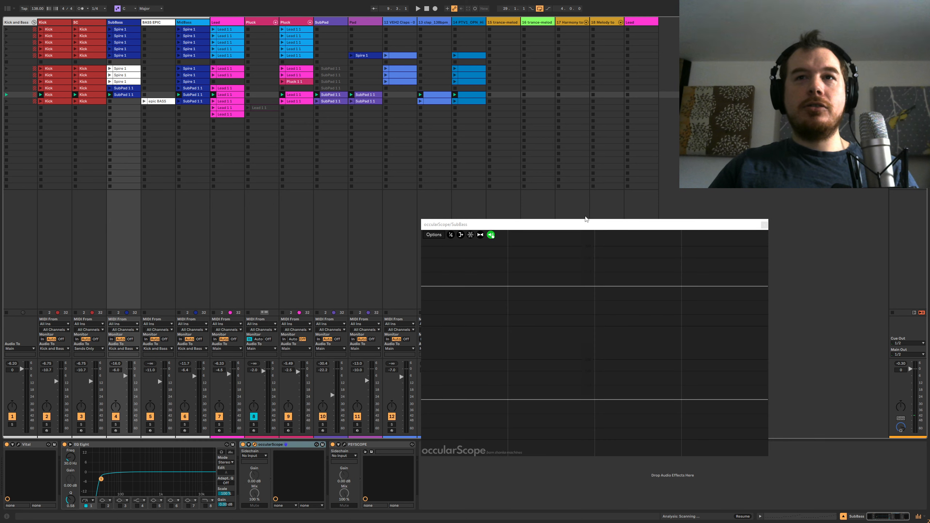
left_click_drag(582, 223, 597, 103)
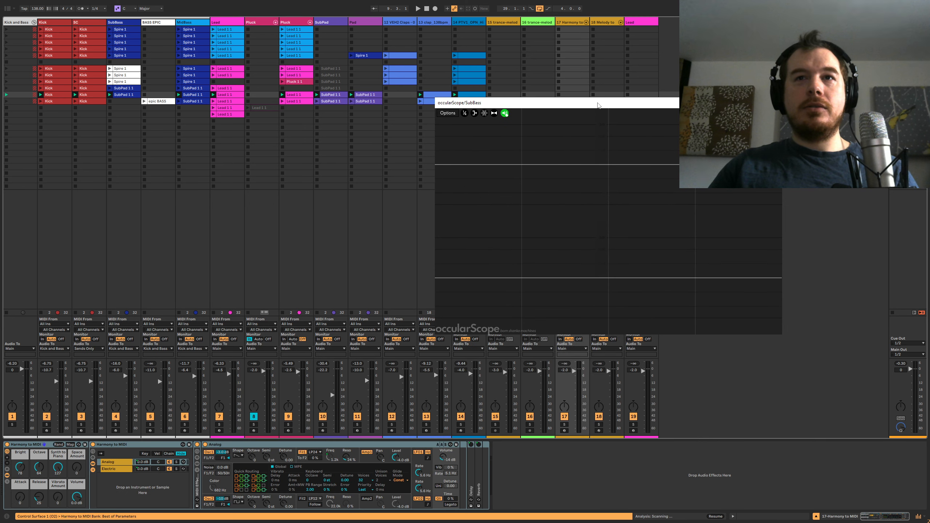
left_click(134, 24)
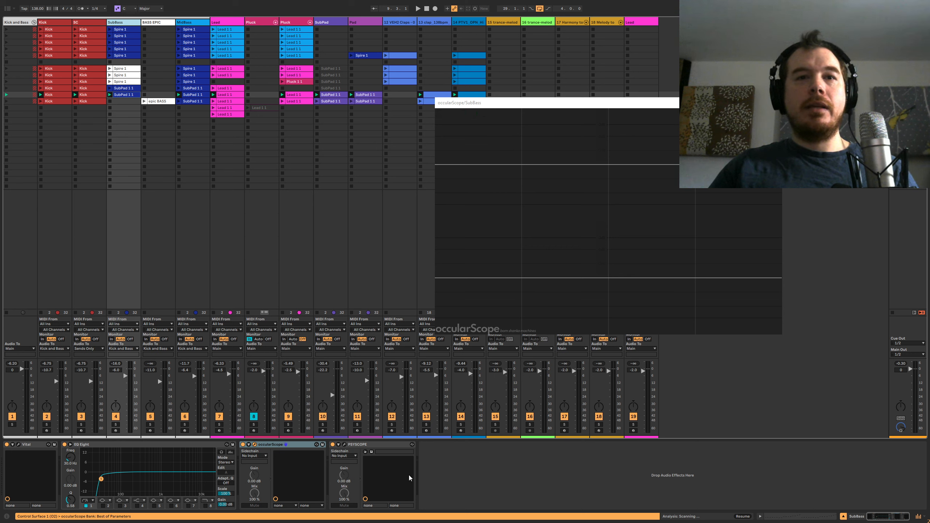
left_click(344, 445)
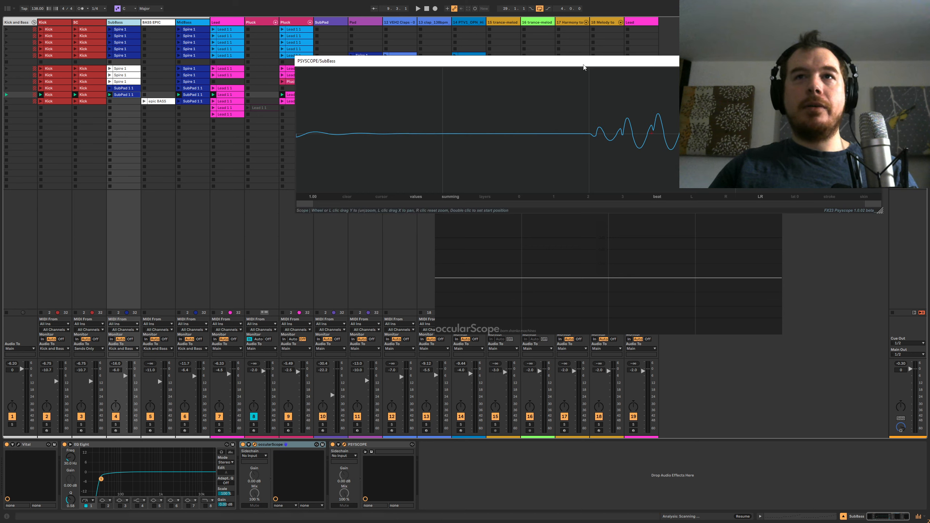
Arrange the two scope windows with PSYSCOPE above occularScope, and reduce the occularScope window's height.
left_click_drag(584, 65, 307, 32)
left_click(619, 131)
left_click_drag(608, 103, 216, 206)
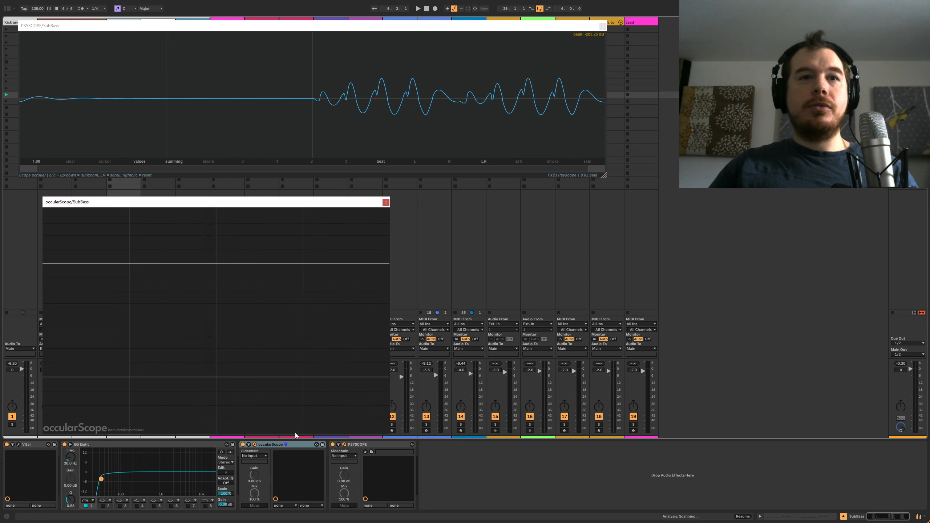
left_click_drag(291, 436, 289, 361)
left_click_drag(271, 204, 262, 200)
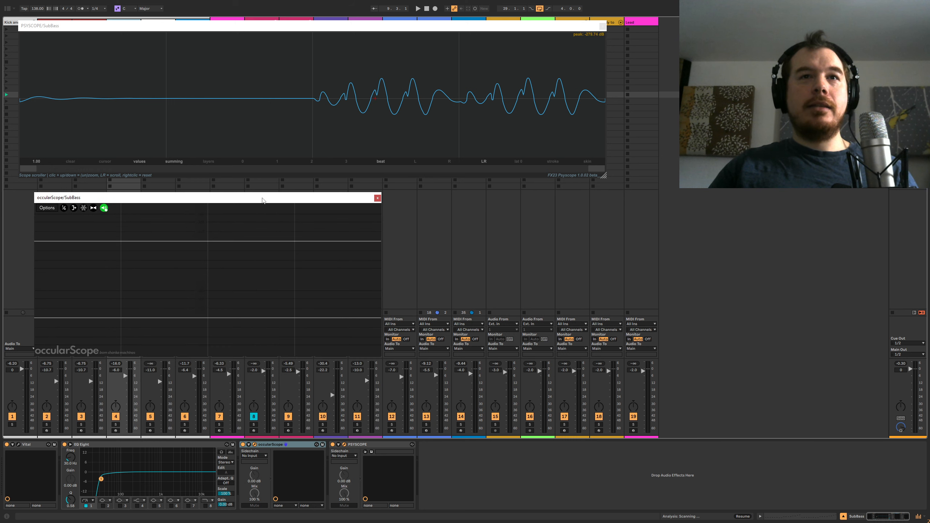
Solo the SubBass track and play it to examine its waveform in the PSYSCOPE and occularScope windows.
left_click(115, 425)
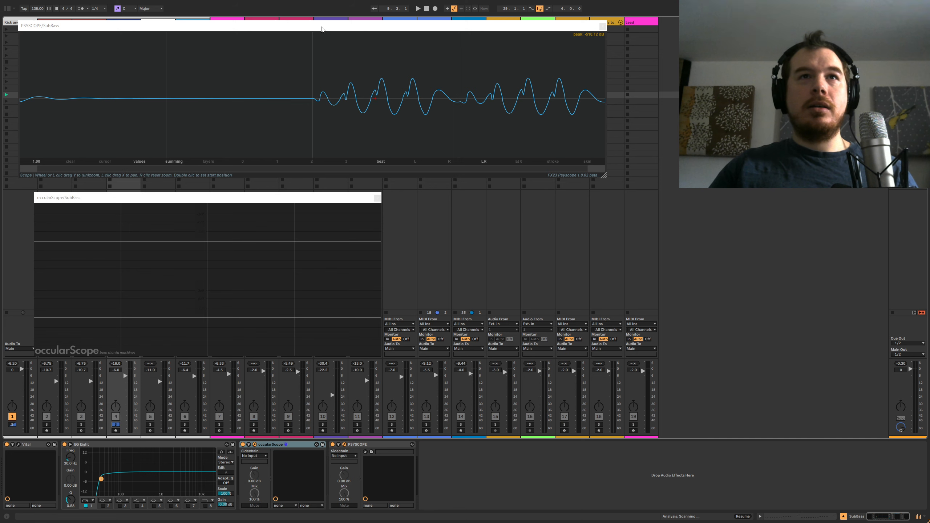
left_click_drag(295, 23, 452, 164)
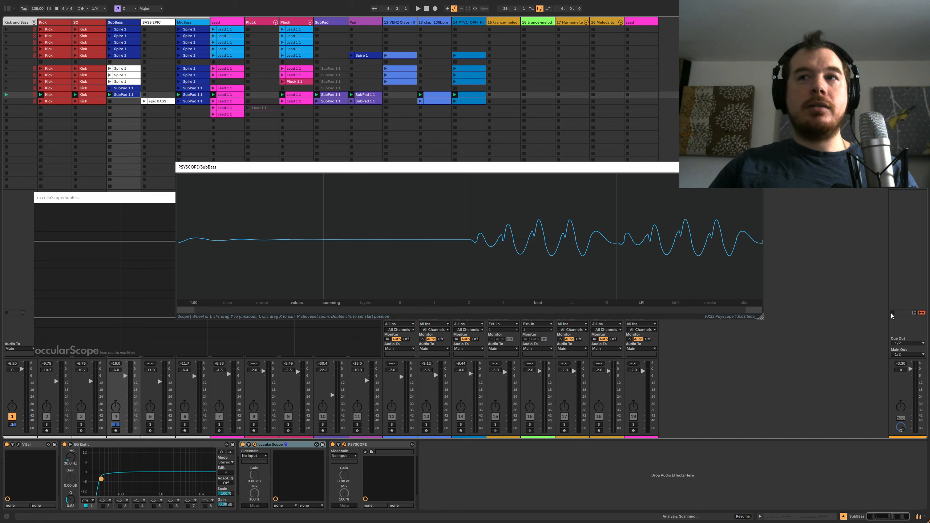
key("space")
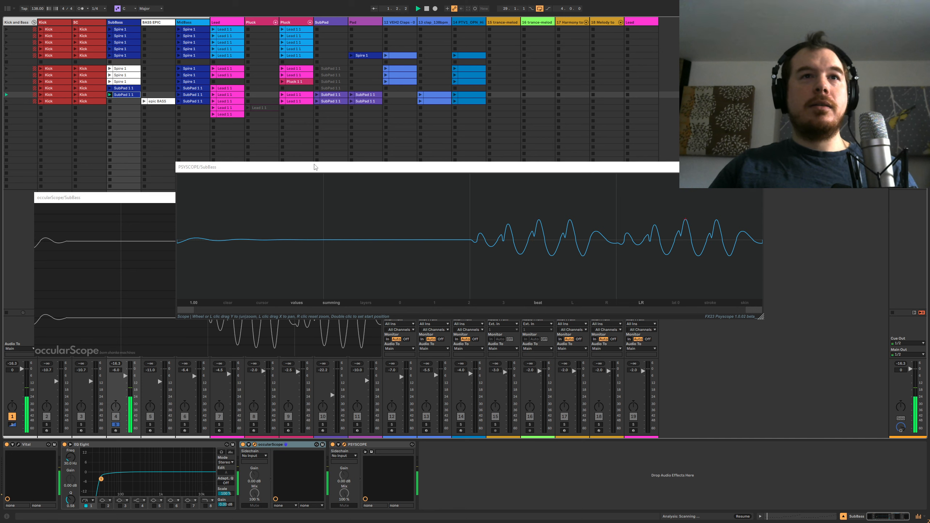
left_click_drag(314, 168, 190, 25)
left_click_drag(152, 201, 195, 198)
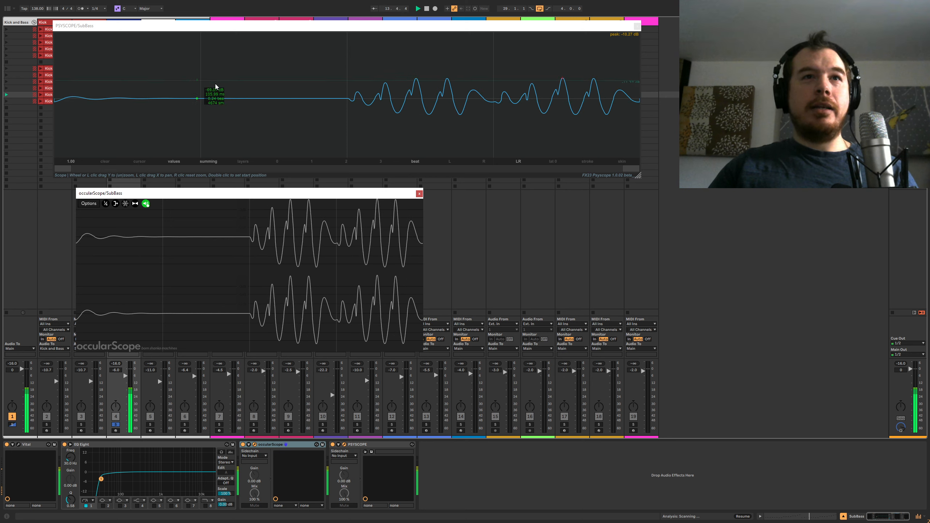
Close the PSYSCOPE window and move the occularScope window to the middle of the session.
left_click(637, 26)
left_click_drag(220, 196, 342, 151)
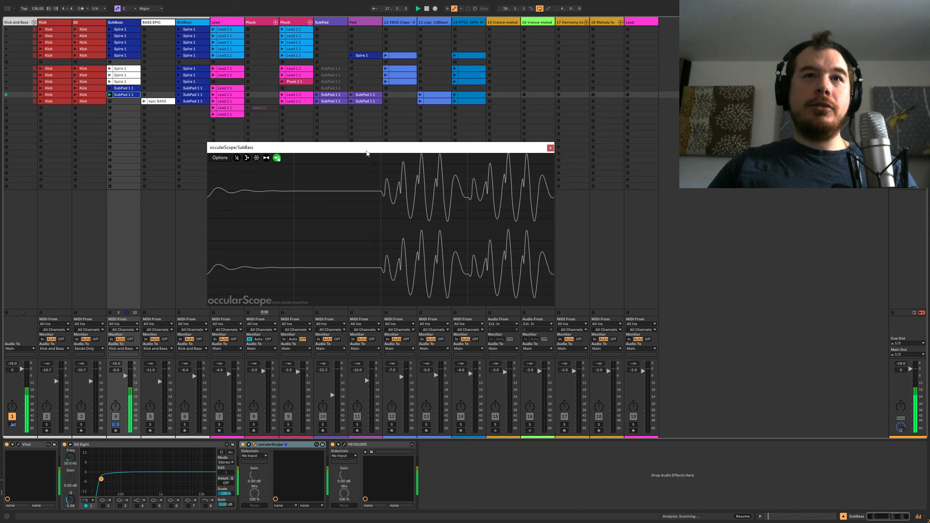
Stop playback and look through the SubBass track's clips, from the first Spire 1 to the last SubPad 1 1.
left_click(123, 31)
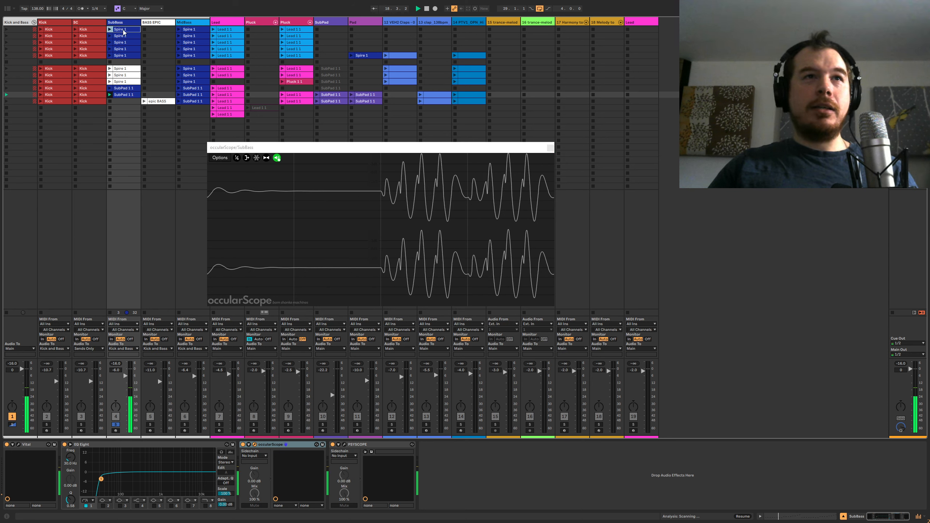
left_click(125, 36)
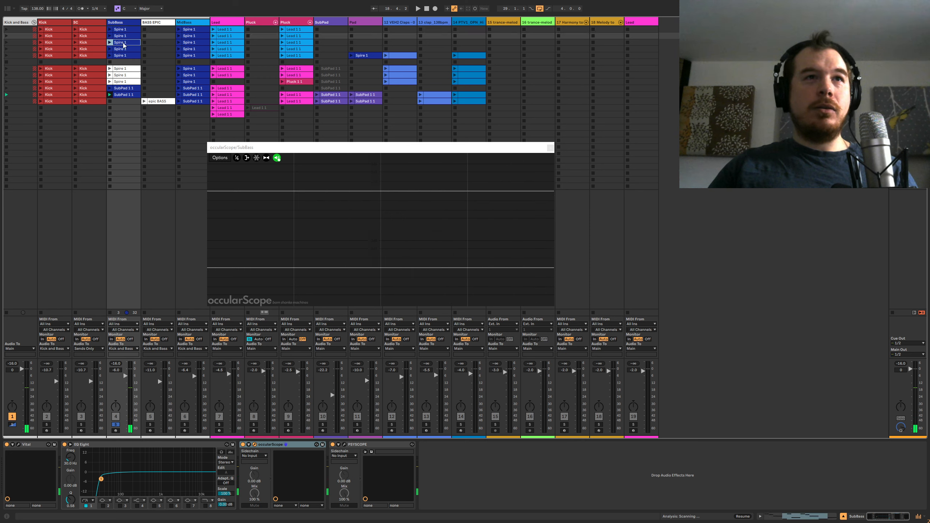
left_click(124, 43)
left_click(124, 49)
left_click(123, 56)
left_click(123, 70)
left_click(123, 75)
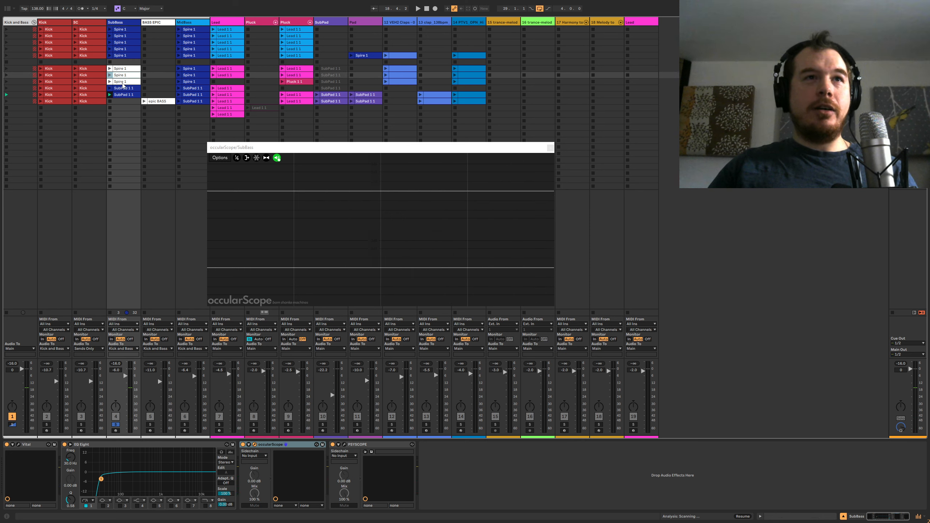
left_click(123, 81)
left_click(124, 88)
left_click(124, 94)
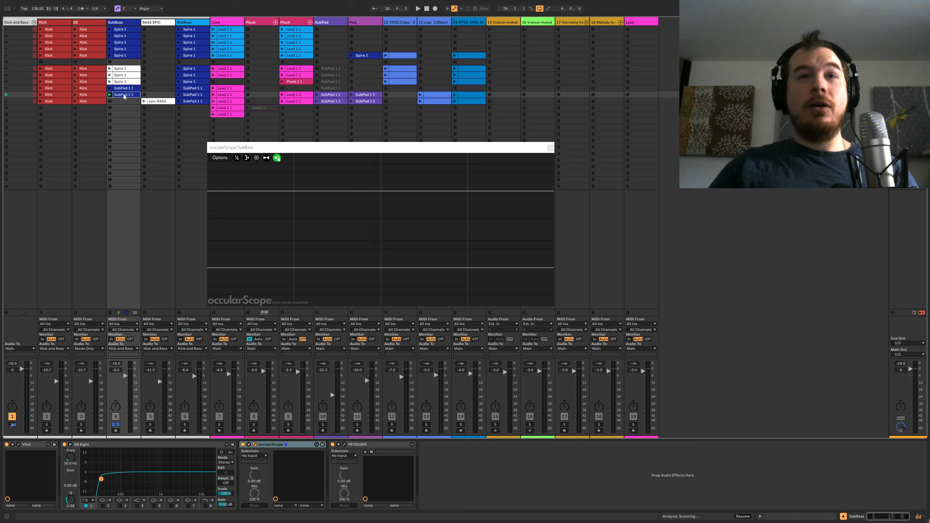
left_click(123, 23)
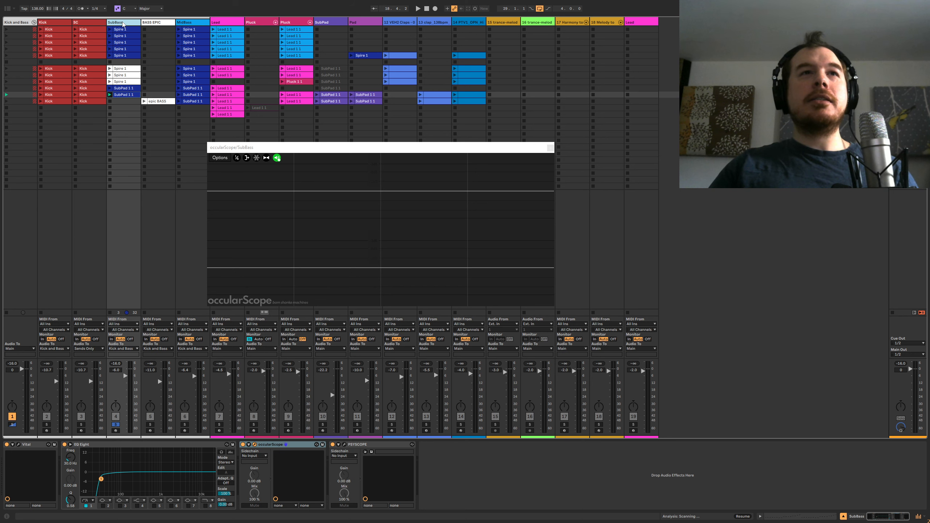
Open the SubBass track's last SubPad 1 1 clip and select its first beat, from 1.1.1 to 1.2.1.
double_click(132, 94)
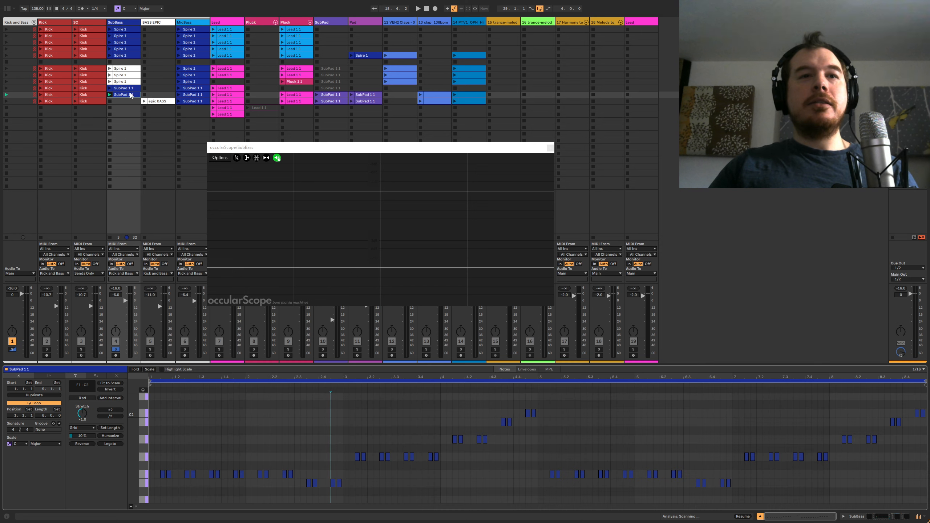
left_click_drag(149, 416, 176, 412)
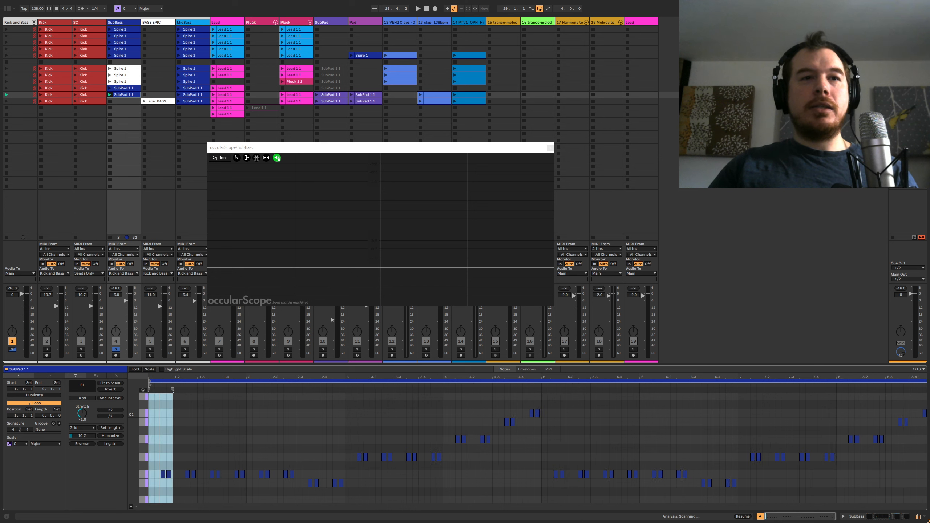
key("z")
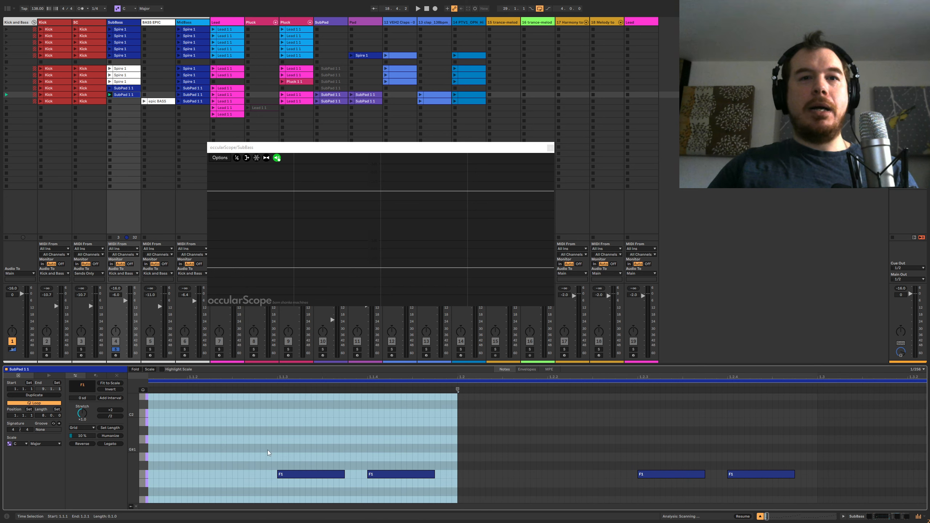
Play the clip to compare its bass notes with the occularScope waveform, then stop playback and close the scope.
key("space")
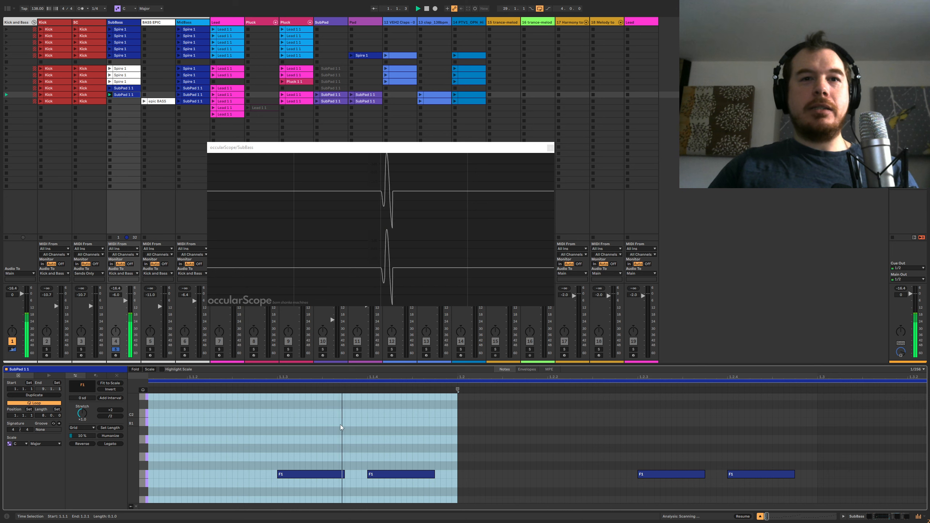
left_click_drag(370, 147, 292, 175)
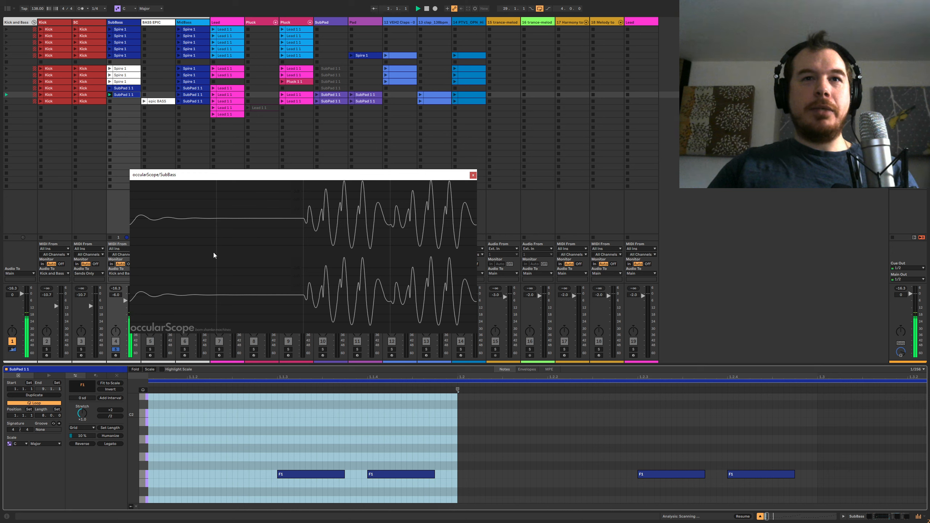
left_click(407, 377)
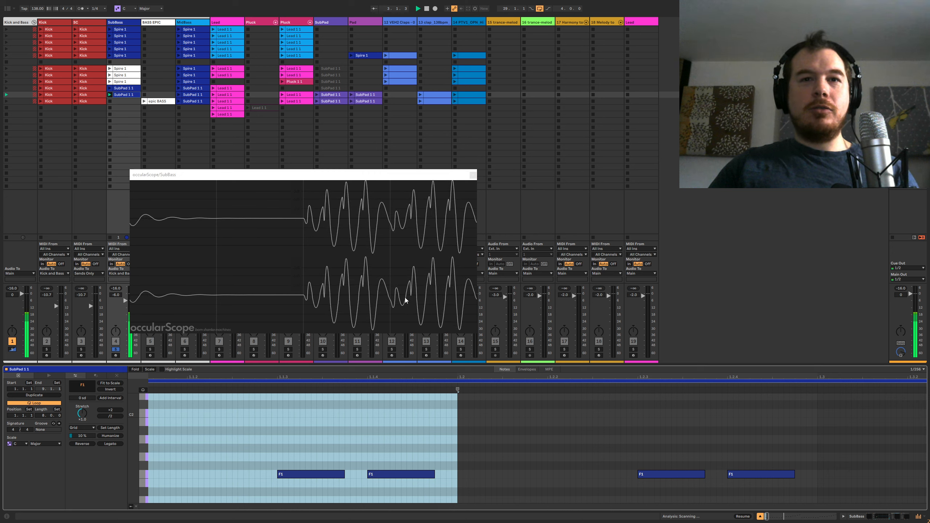
left_click_drag(401, 377, 400, 315)
key("space")
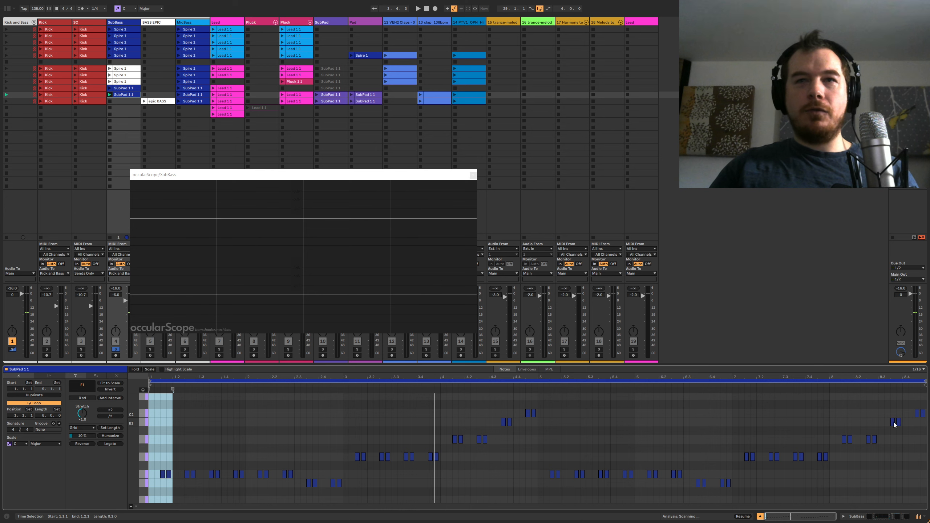
left_click(473, 175)
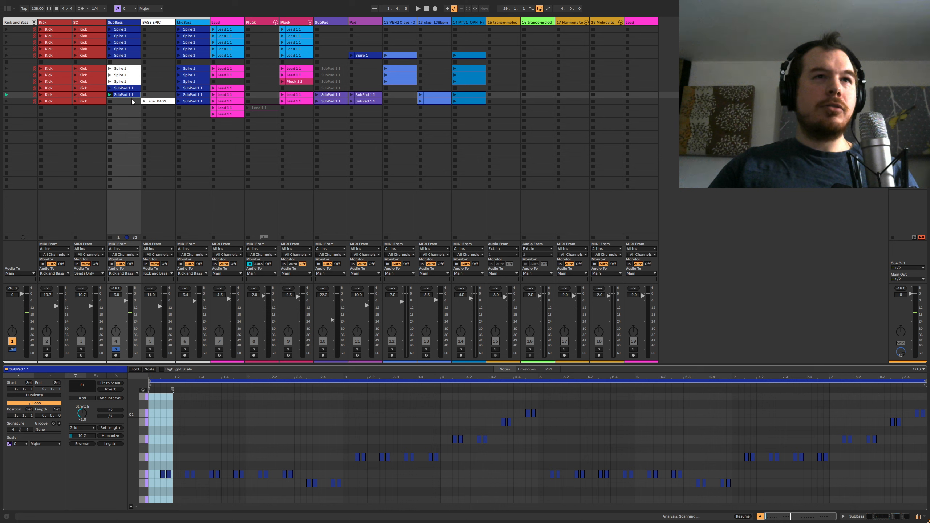
left_click(130, 211)
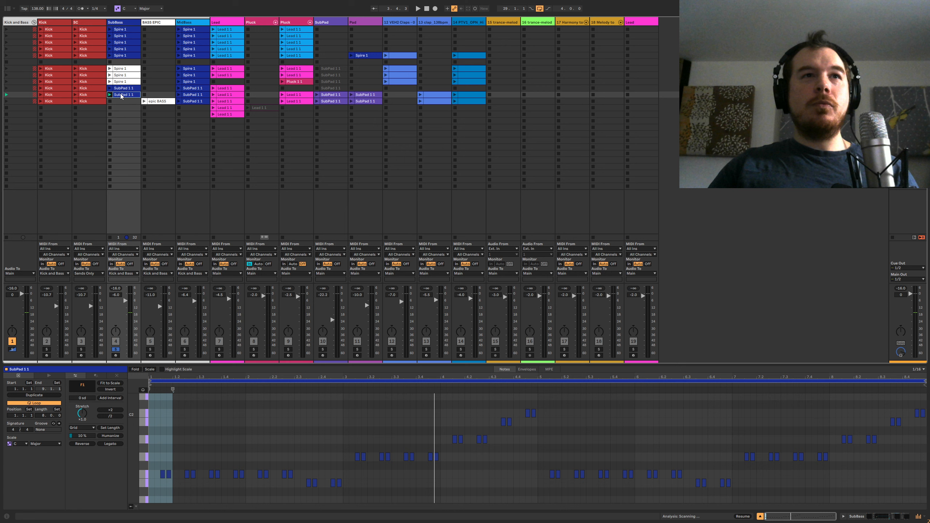
Insert a new audio track directly after SubBass and set its audio input to Resampling.
left_click(117, 25)
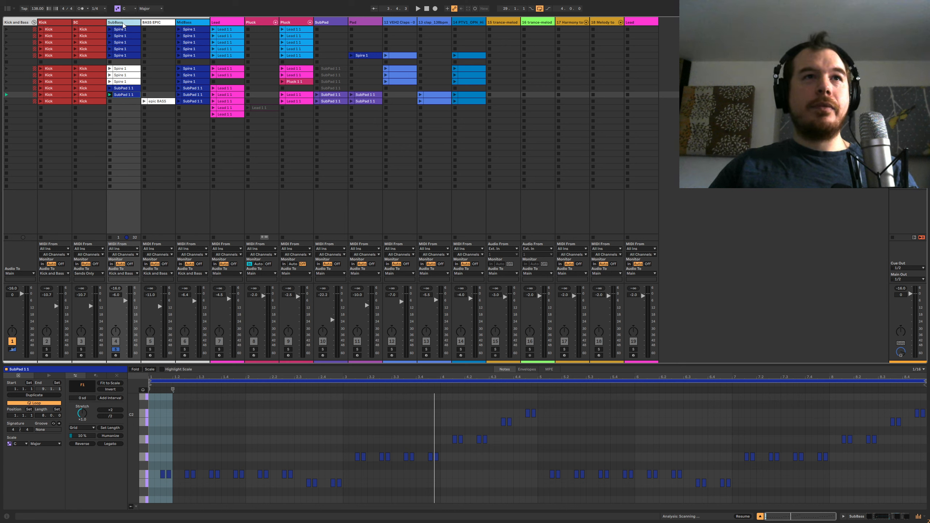
right_click(124, 24)
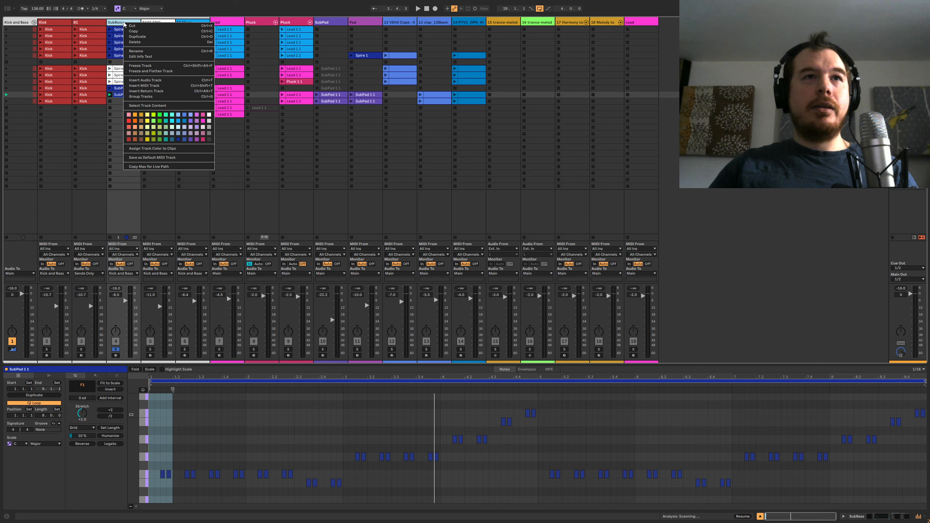
left_click(145, 80)
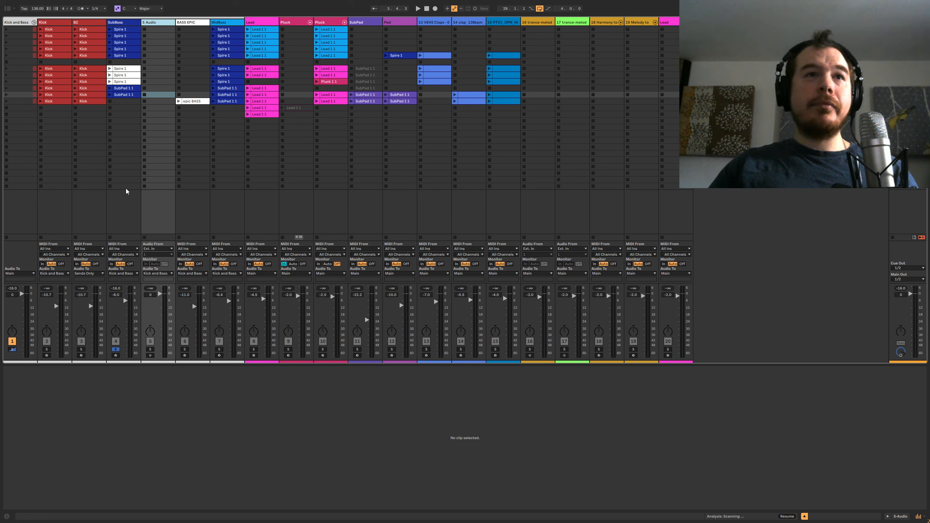
left_click(154, 250)
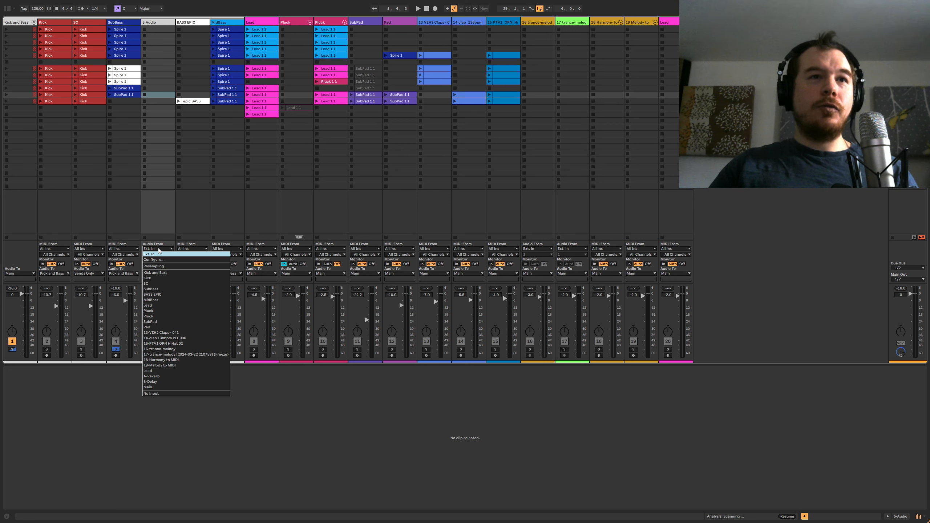
left_click(158, 266)
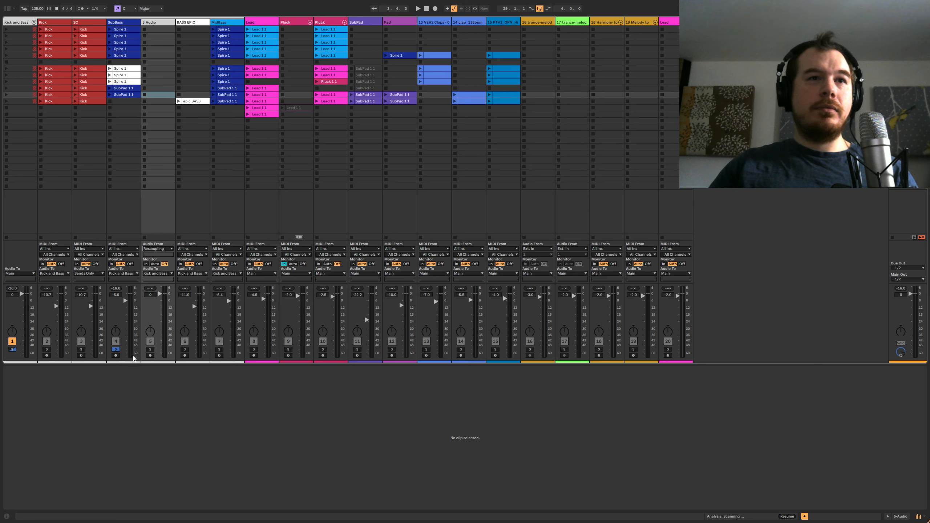
Arm the new audio track, unsolo SubBass, and record a short silent clip in the slot beside SubBass's last SubPad 1 1.
left_click(150, 355)
left_click(116, 349)
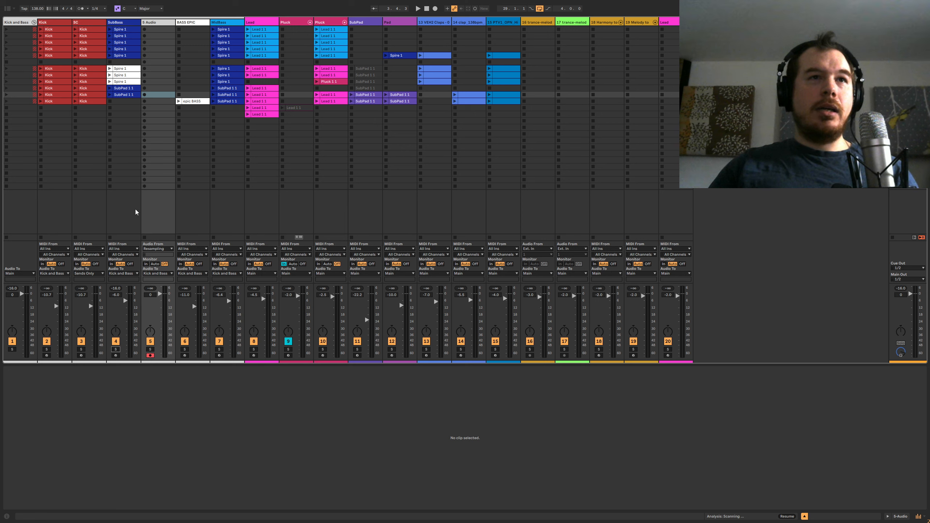
left_click(145, 95)
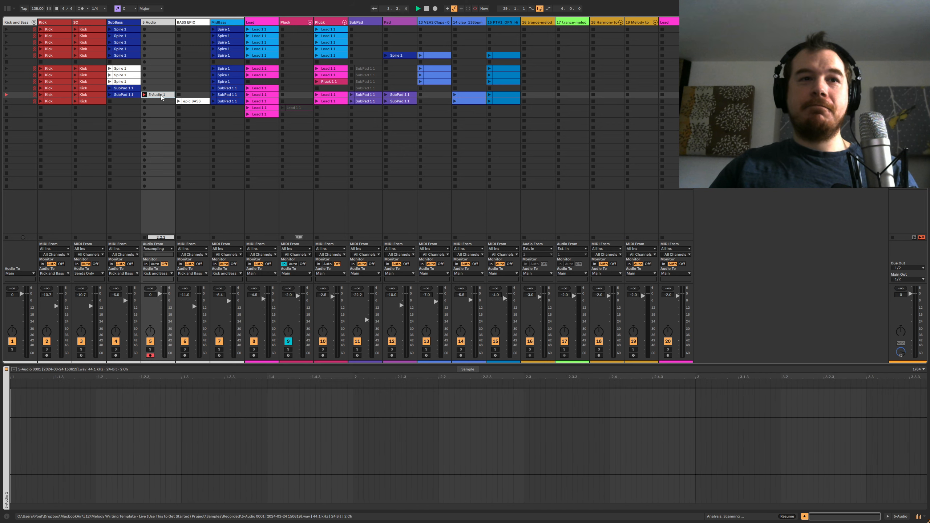
key("space")
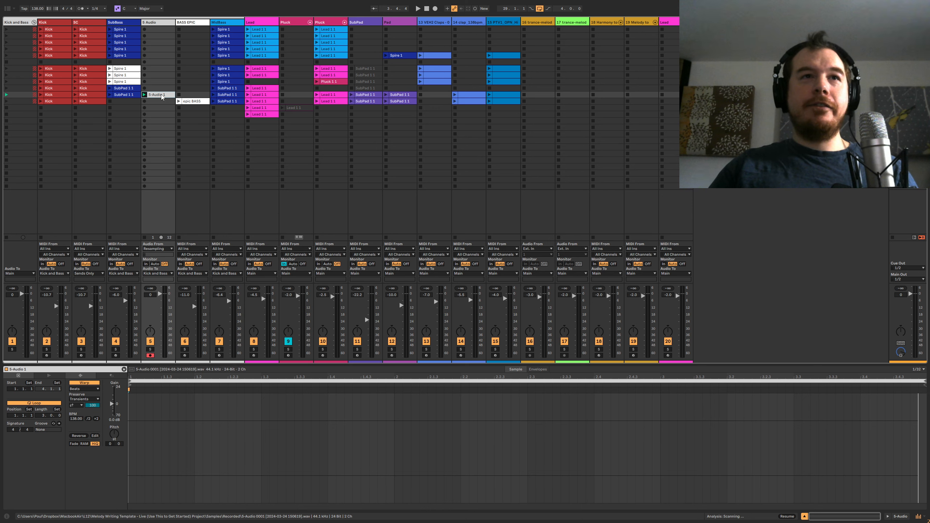
Shorten the recorded silent clip's loop to its first beat, 1.1.1 to 1.2.1, and crop the sample to it.
left_click(111, 94)
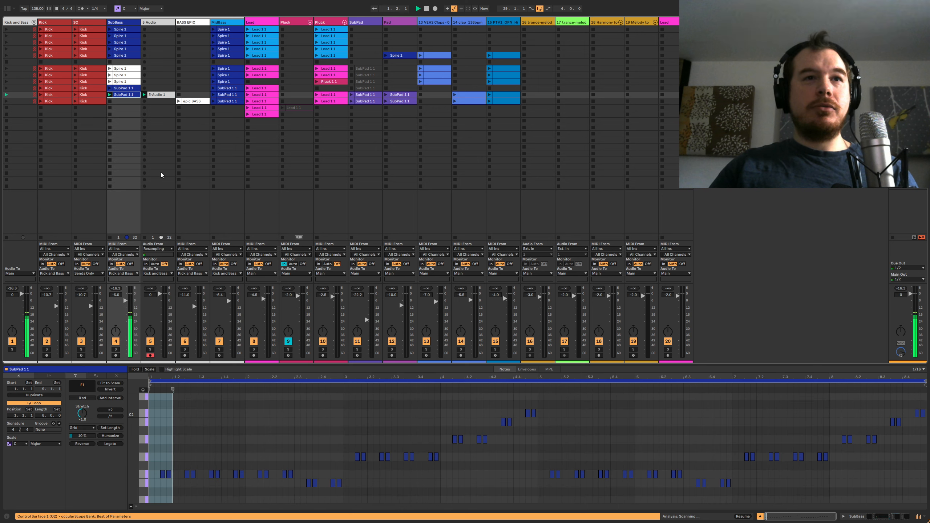
left_click(156, 97)
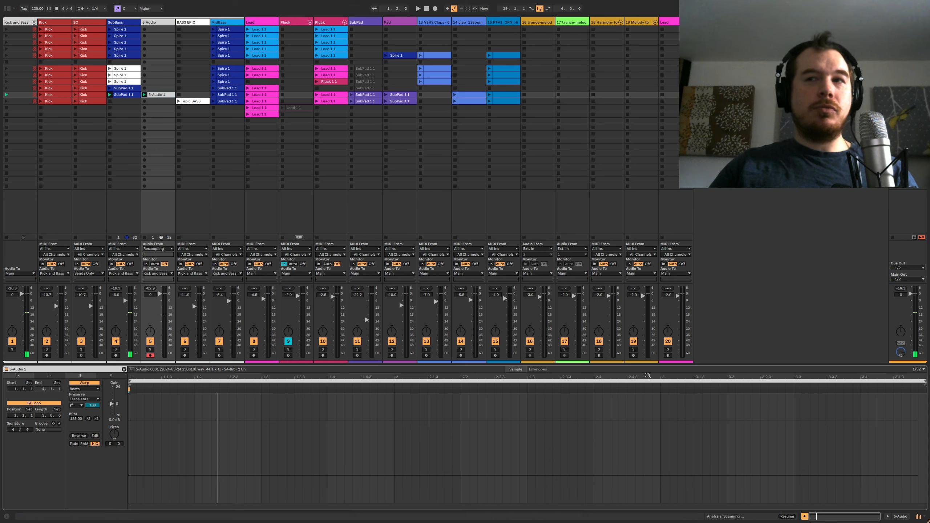
left_click_drag(925, 382, 194, 380)
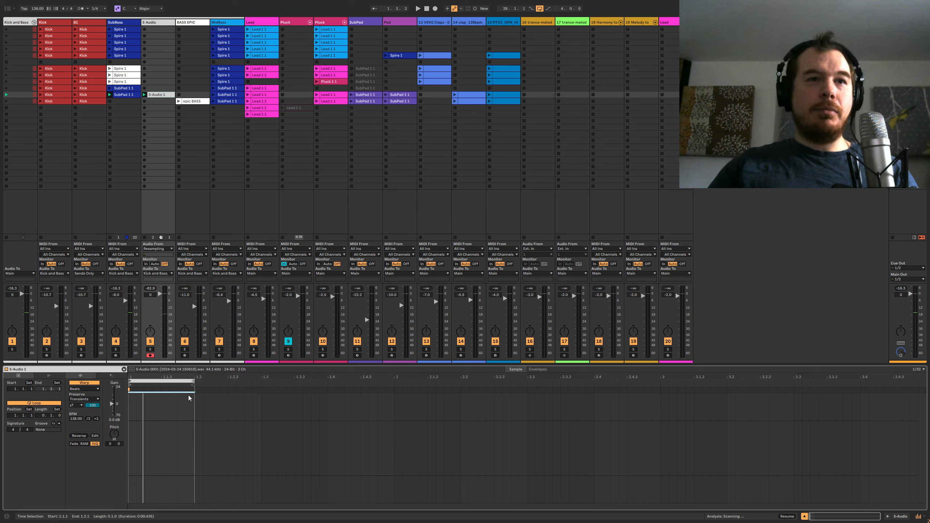
right_click(168, 437)
left_click(216, 308)
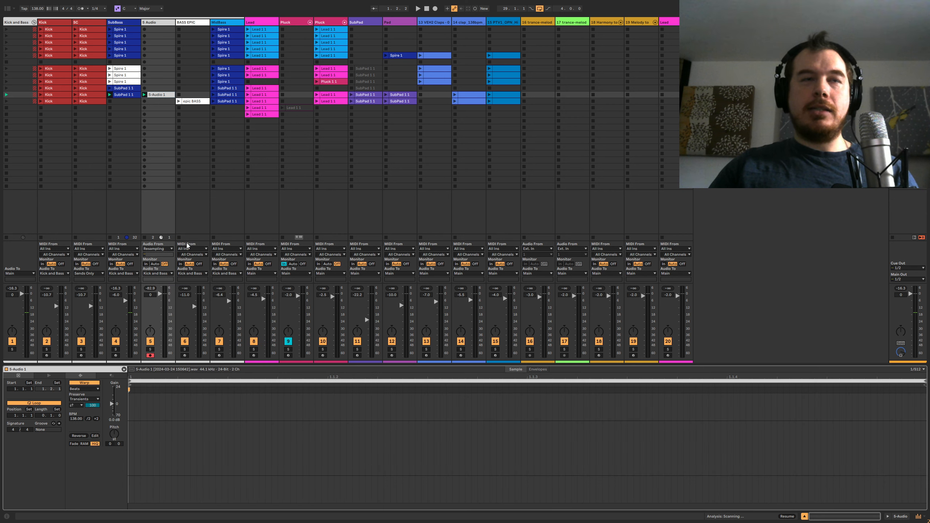
Move the new audio track in front of SubBass and group the two tracks together.
double_click(125, 23)
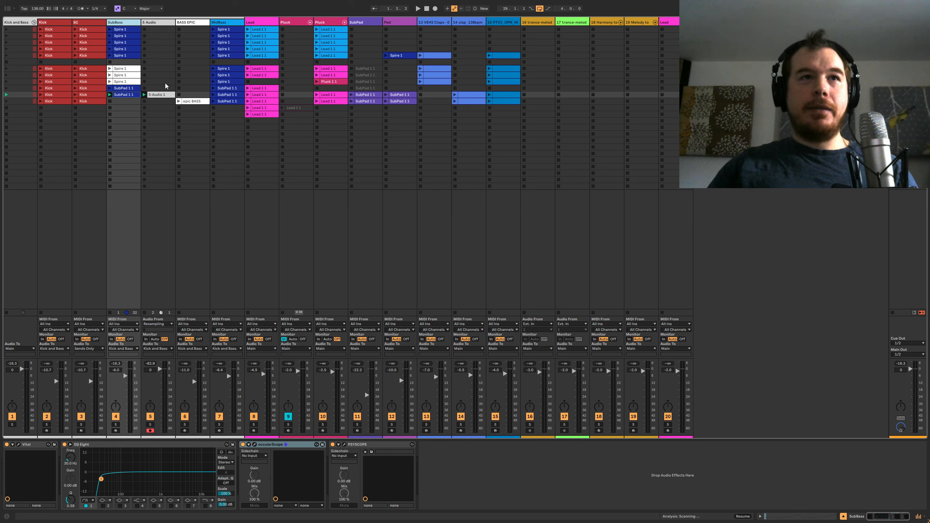
left_click_drag(158, 24, 122, 25)
left_click(161, 24)
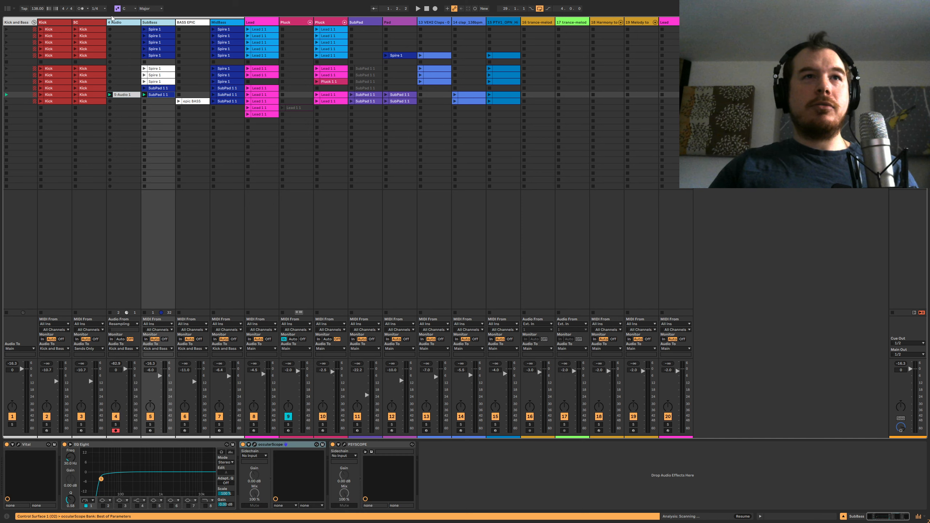
key("ctrl+g")
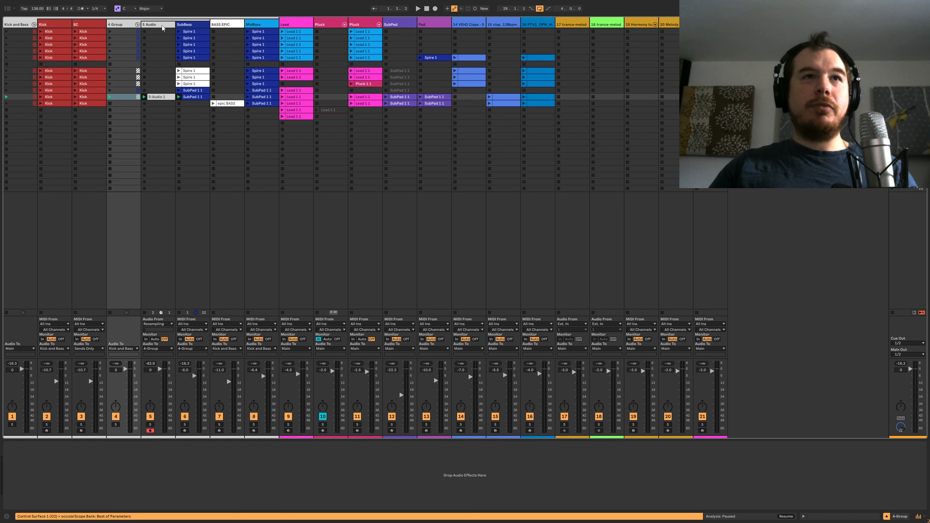
left_click(162, 26)
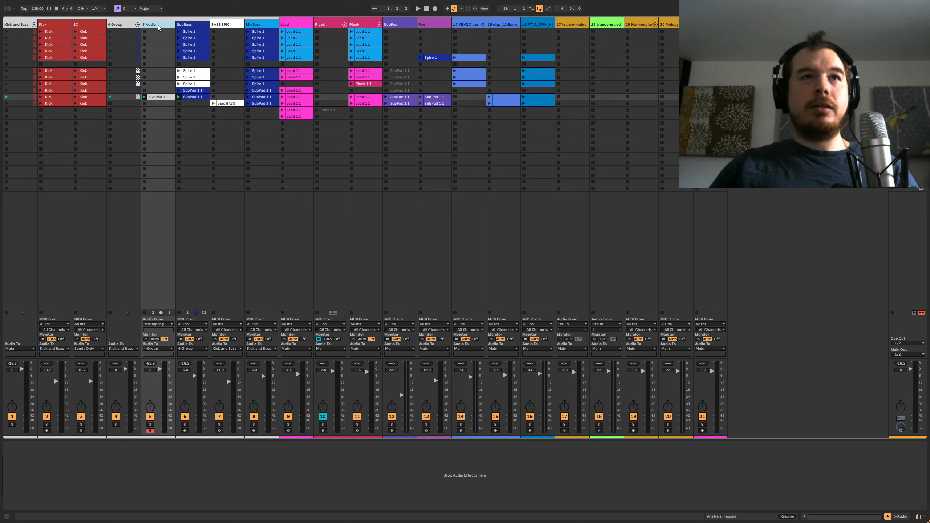
left_click(130, 25)
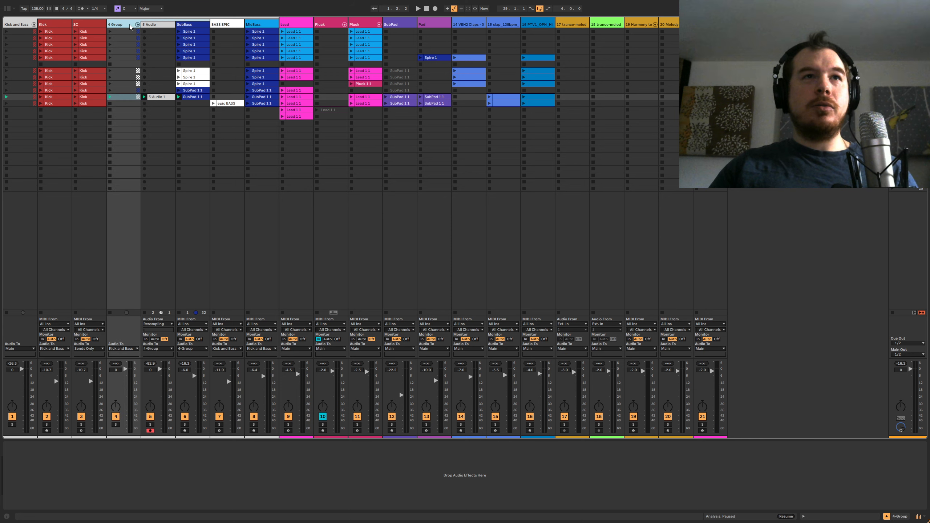
Colour the audio and SubBass tracks light purple and their group track violet.
right_click(184, 25)
left_click(252, 107)
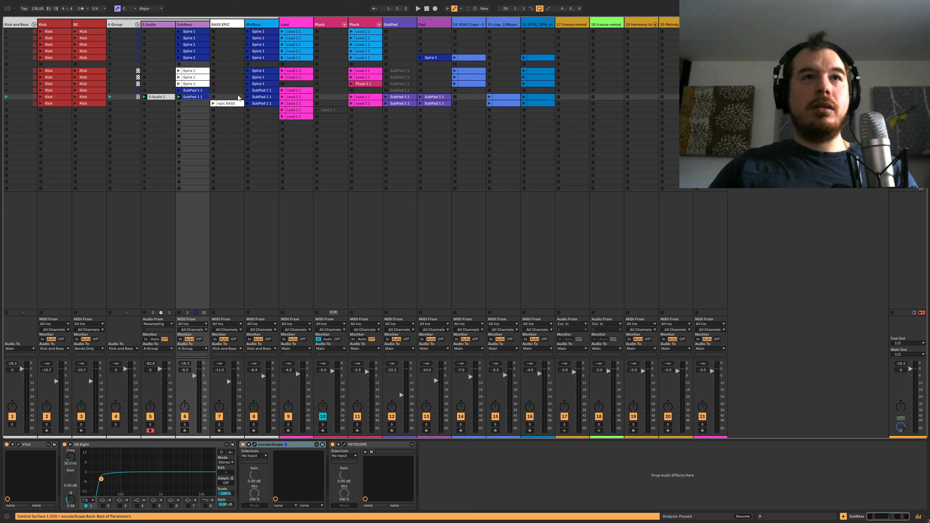
right_click(128, 25)
key("Escape")
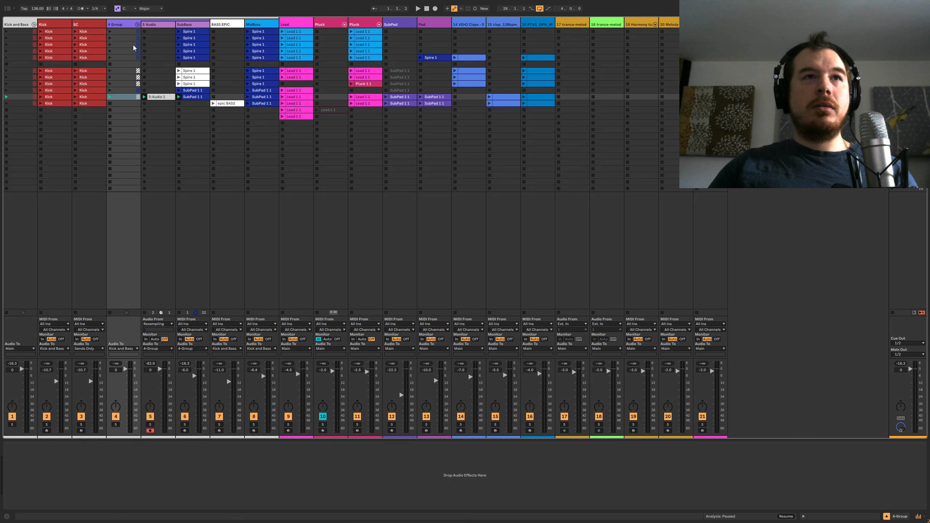
Rename the group track as SubBass Group and the audio track inside it as Volume Auto.
type("SubBase")
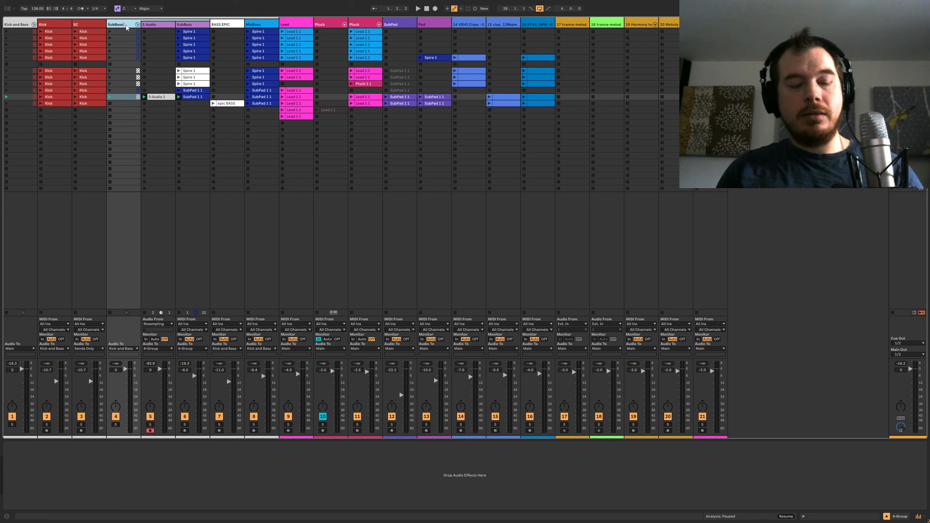
type(" Group")
key("Return")
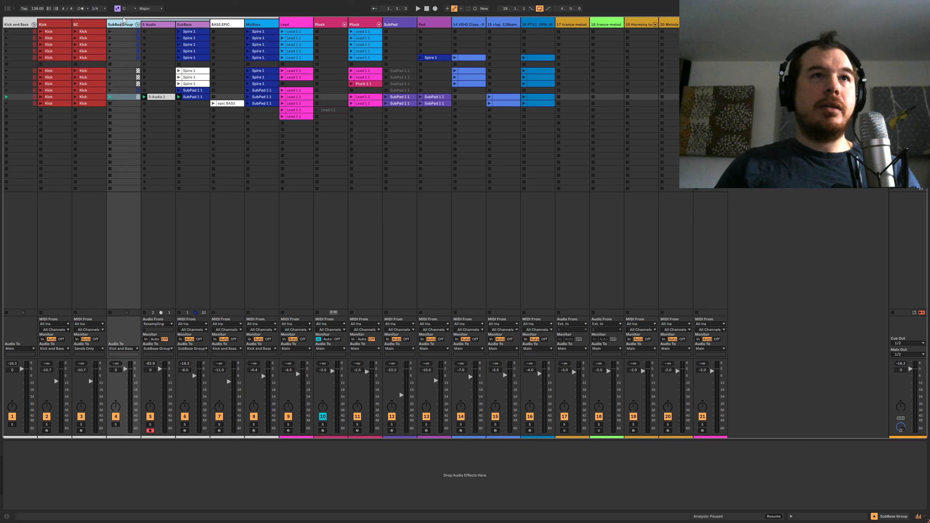
left_click(151, 26)
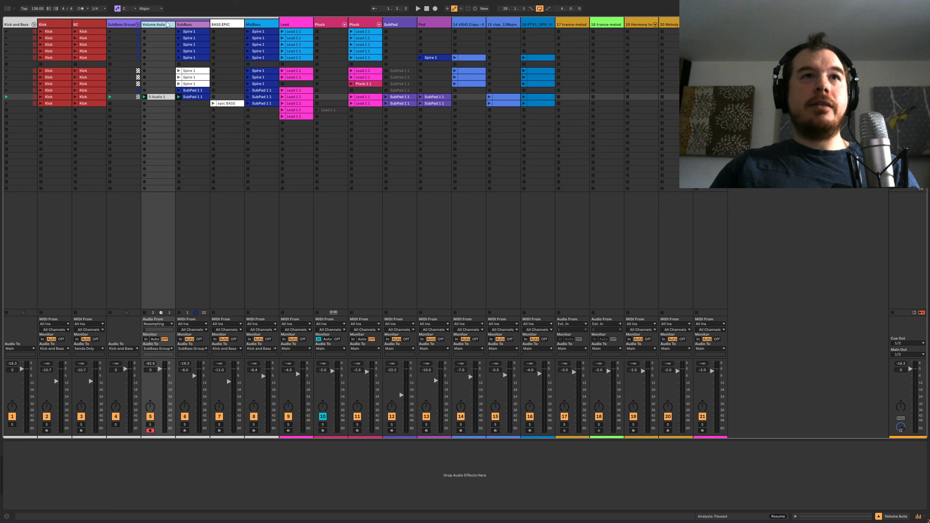
Find Utility in the audio effects with the search "util" and add it to the Volume Auto track.
double_click(155, 97)
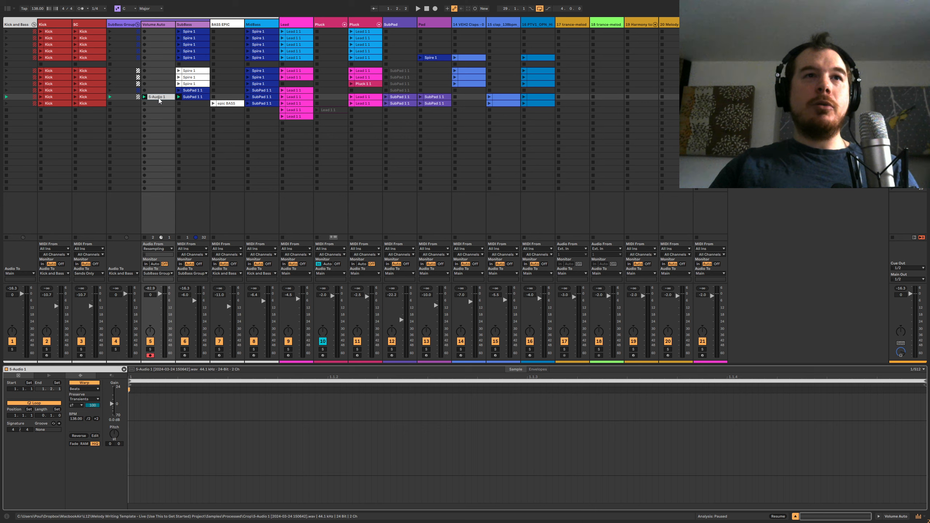
left_click(161, 24)
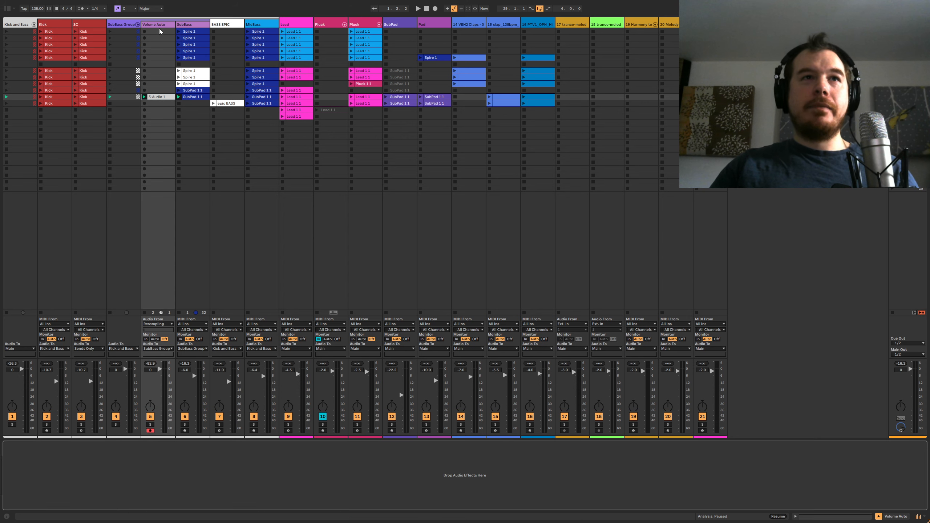
left_click(159, 25)
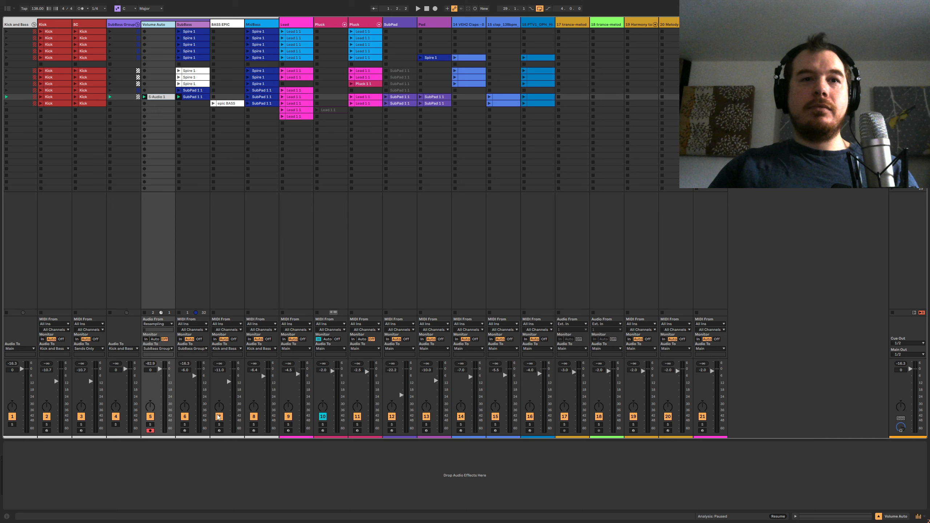
left_click(8, 8)
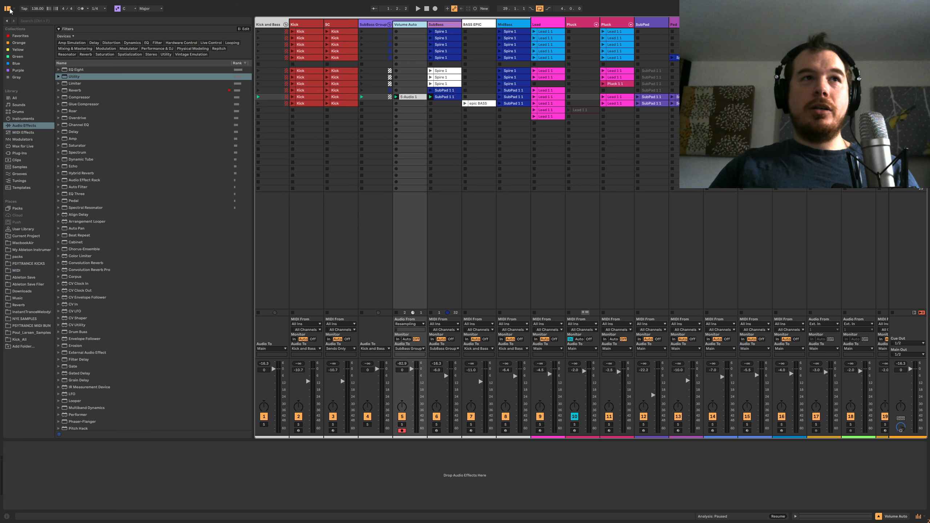
left_click(59, 21)
type("util")
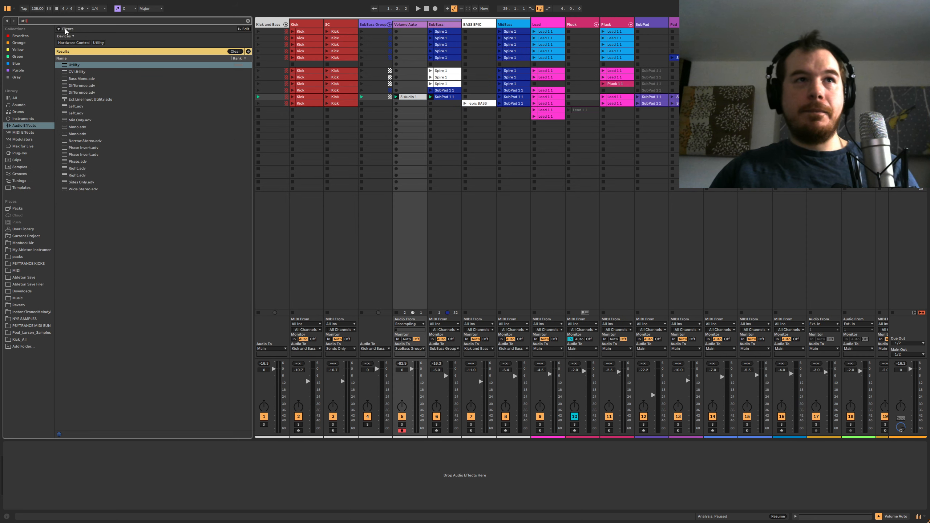
double_click(75, 64)
left_click(247, 20)
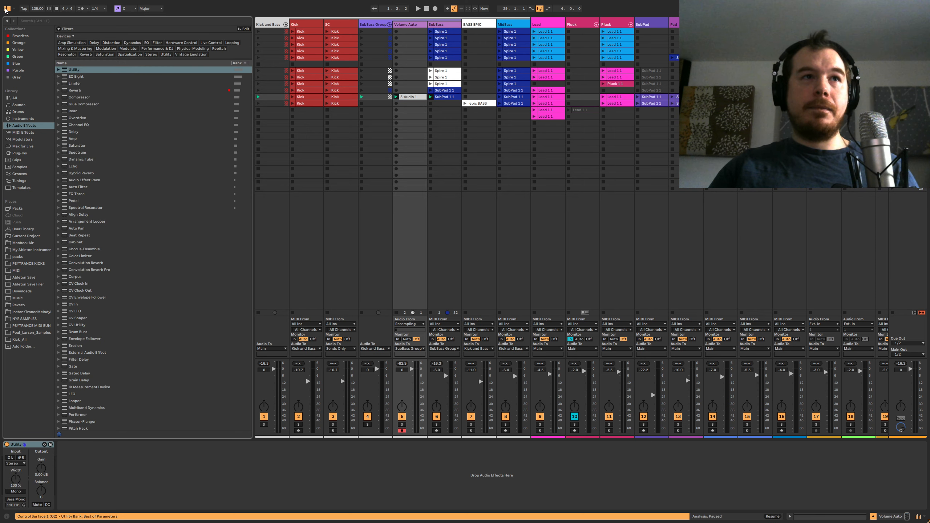
left_click(8, 8)
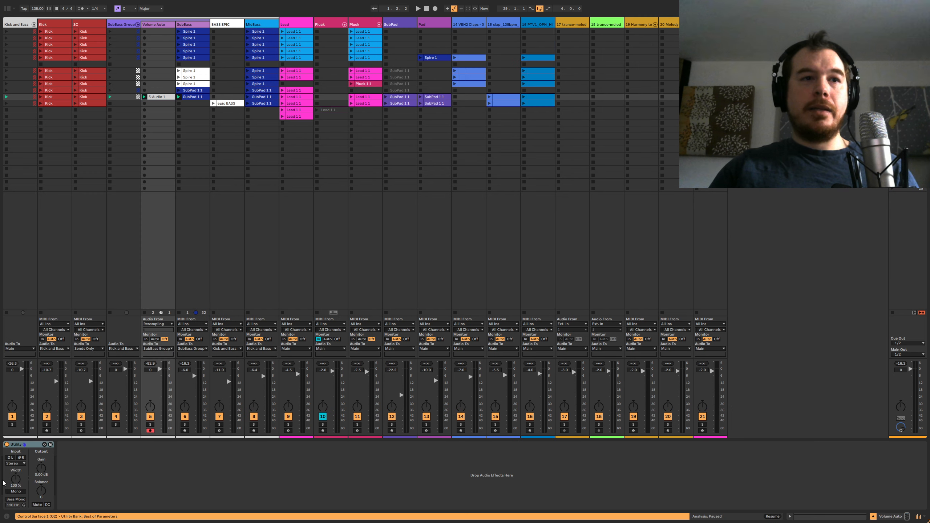
Group Utility into an Audio Effect Rack and map its Gain to the rack's first macro.
right_click(34, 444)
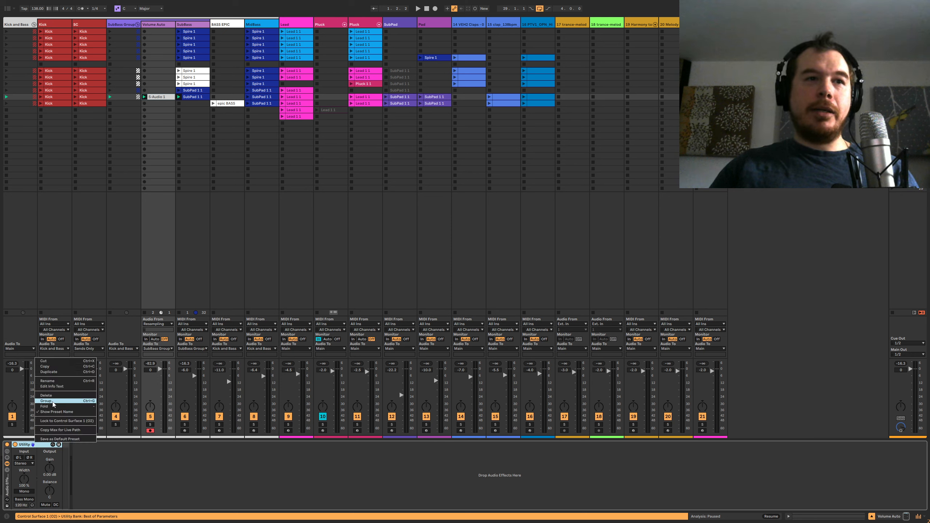
left_click(114, 481)
key("ctrl+g")
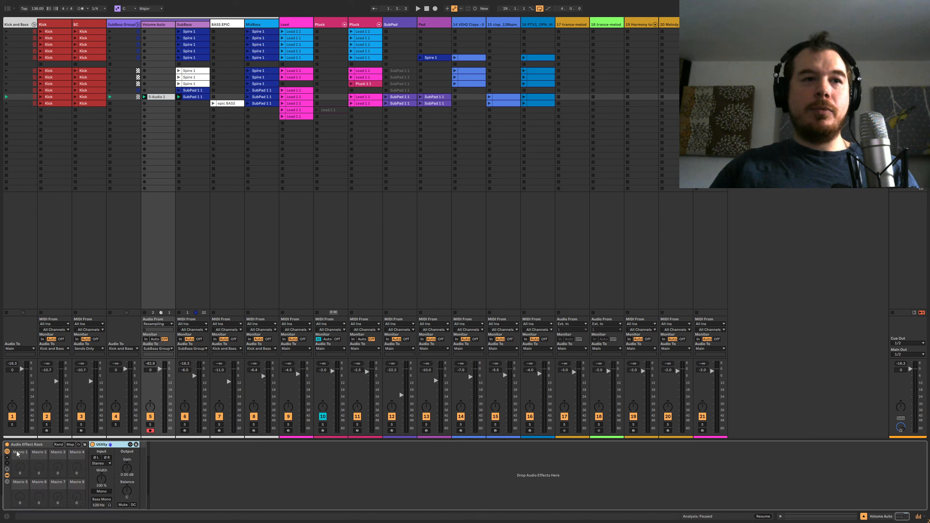
left_click(71, 445)
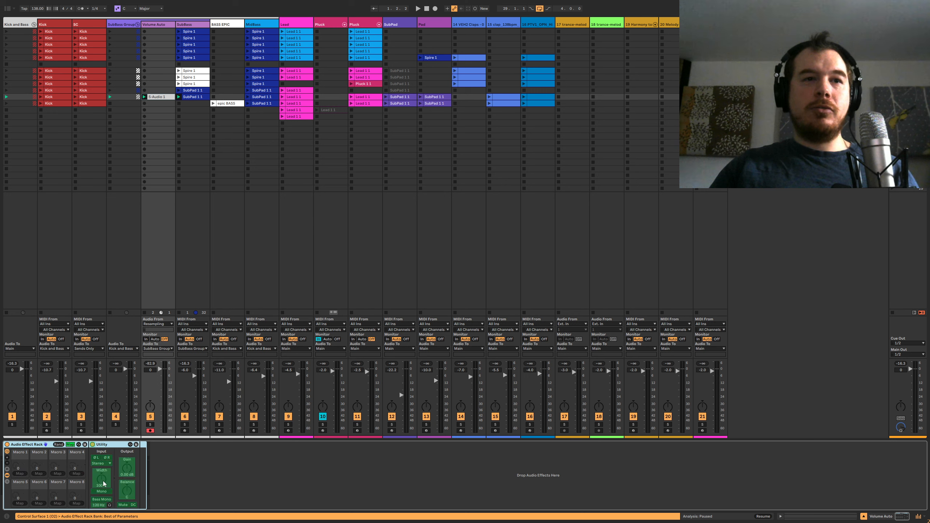
left_click(128, 471)
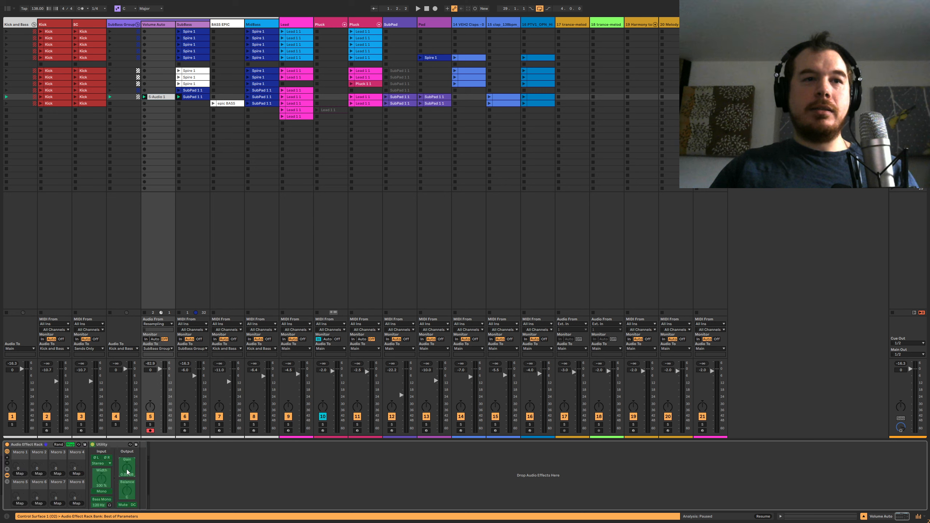
left_click(20, 474)
Set the maximum of the rack's Gain macro mapping to 0 dB.
left_click(7, 8)
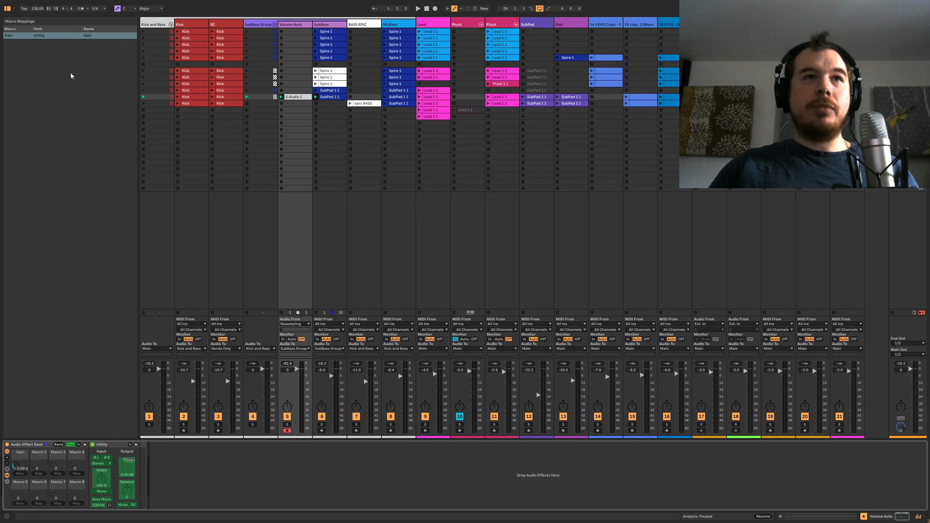
left_click_drag(139, 57, 207, 55)
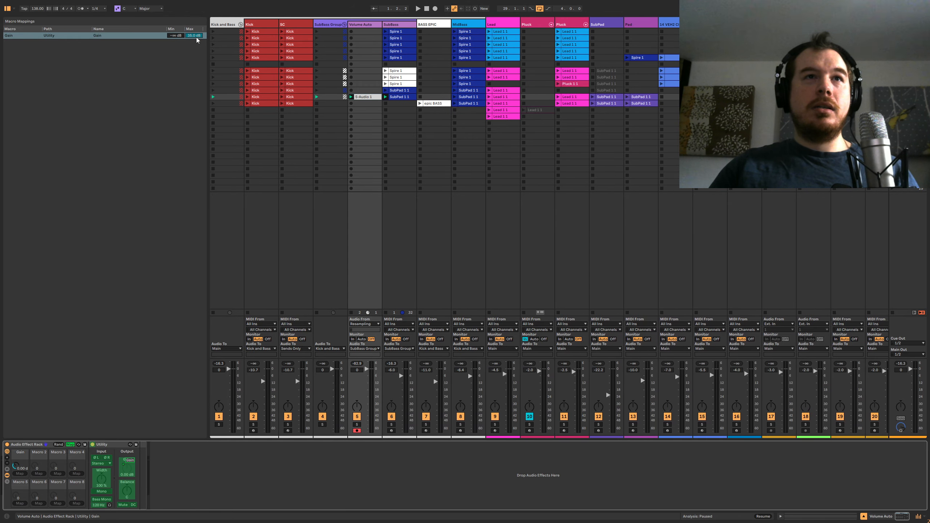
left_click(196, 36)
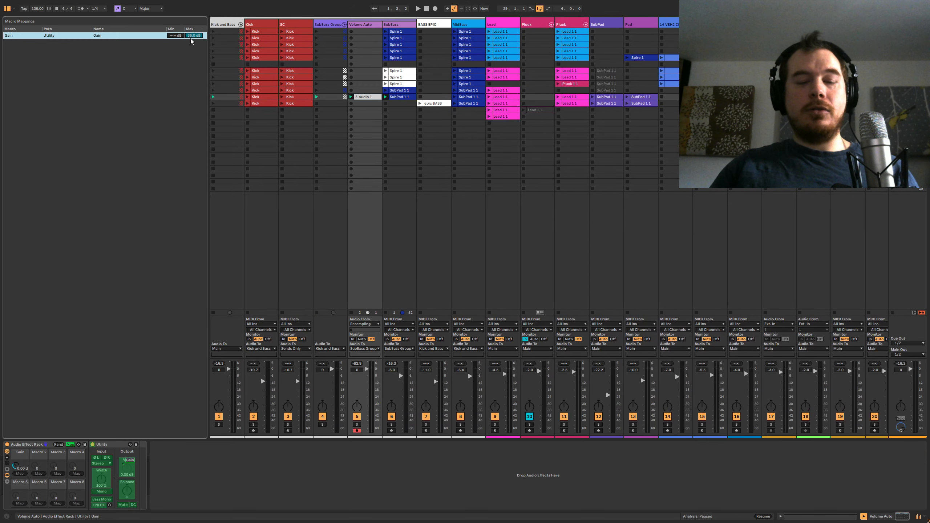
type("0")
key("Return")
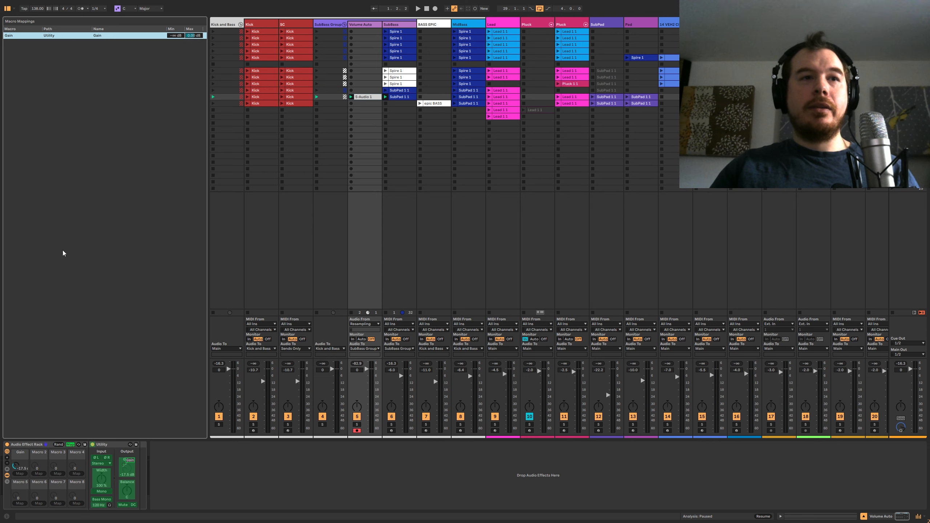
left_click(8, 8)
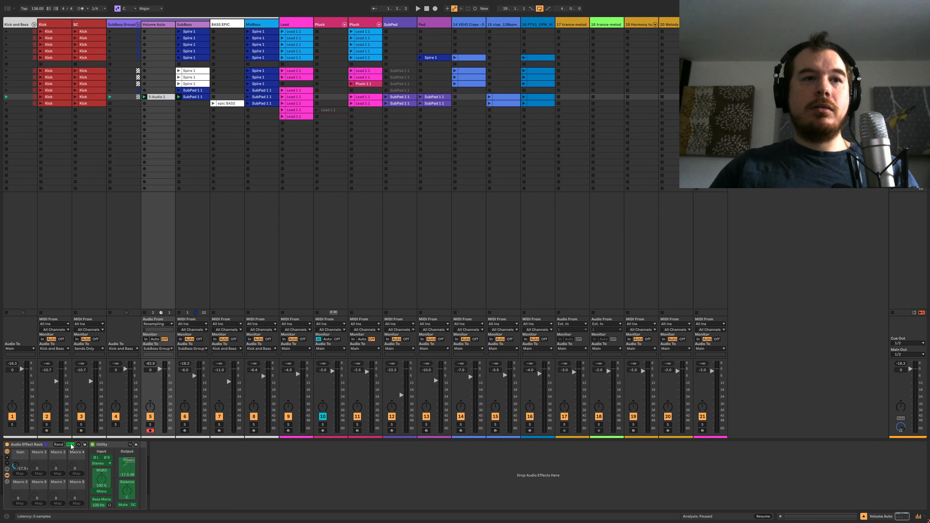
Leave macro mapping, reduce the rack to its single Gain macro and raise that macro to 0.00 dB.
left_click(71, 444)
left_click(7, 463)
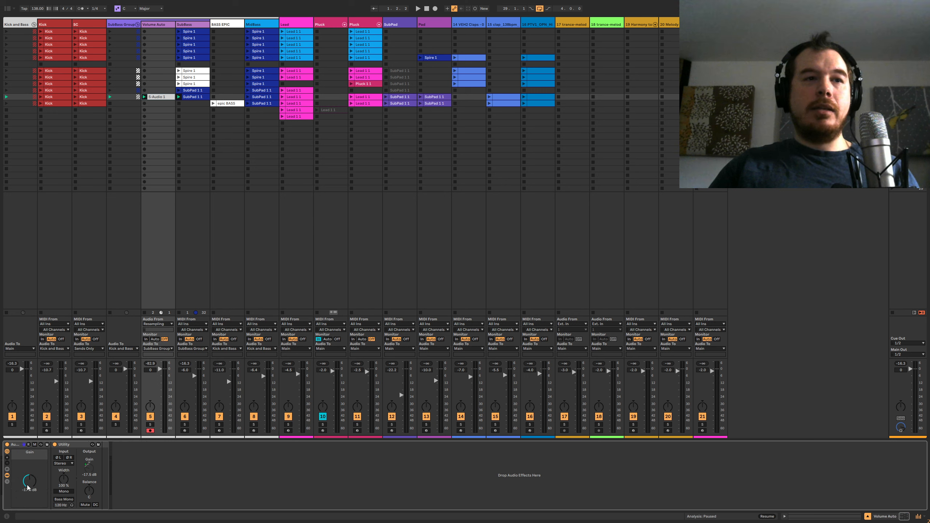
left_click_drag(29, 480, 29, 465)
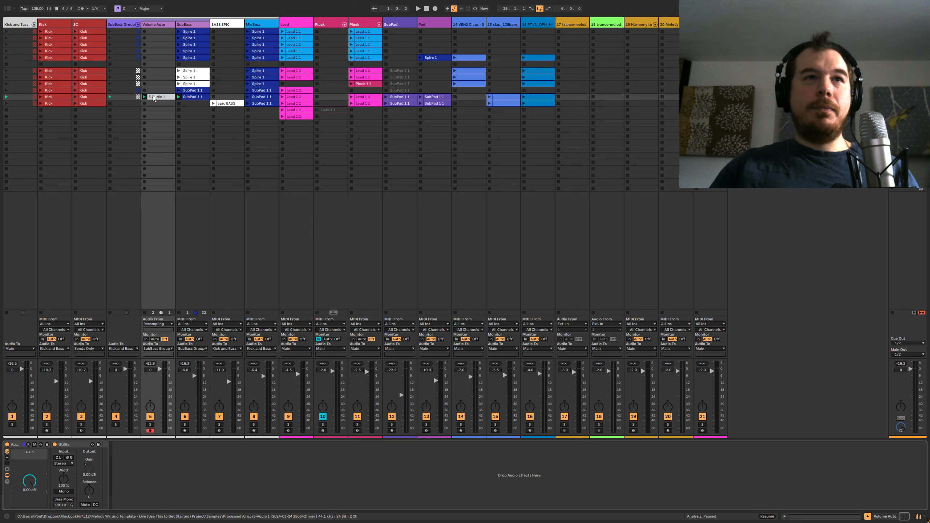
Rename the audio clip on the Volume Auto track as Vol Auto.
key("ctrl+t")
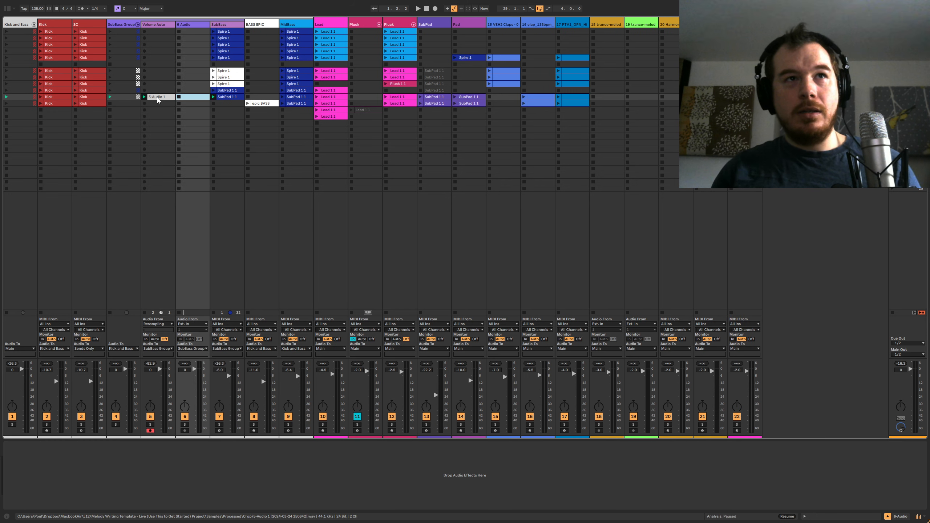
key("ctrl+z")
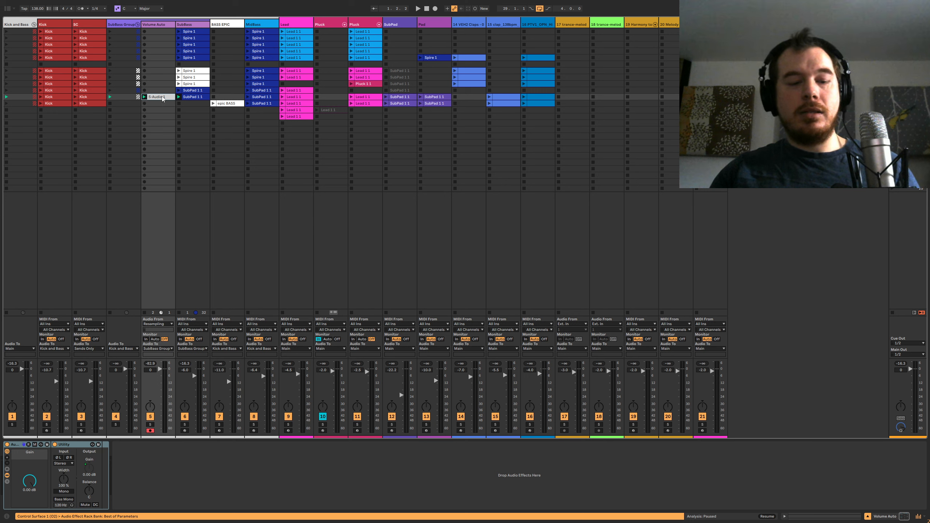
key("ctrl+r")
type("Vol Auyto")
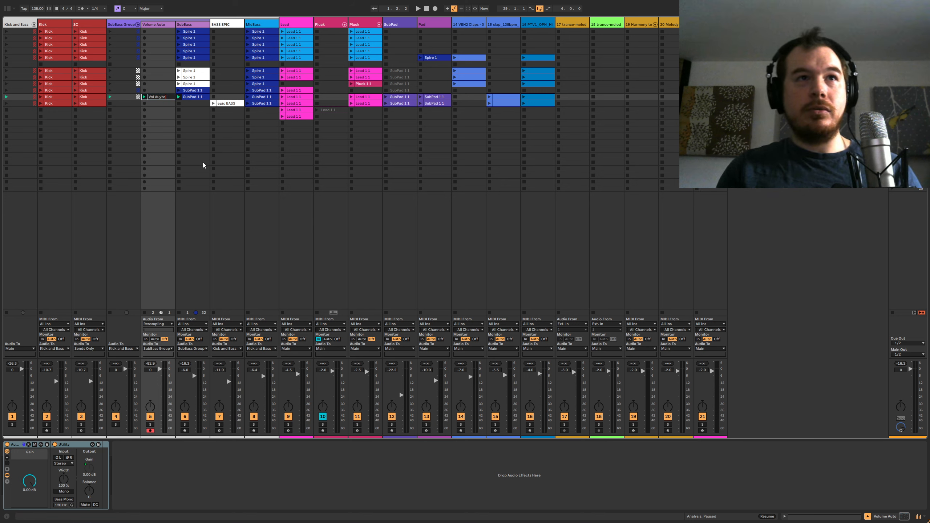
key("BackSpace")
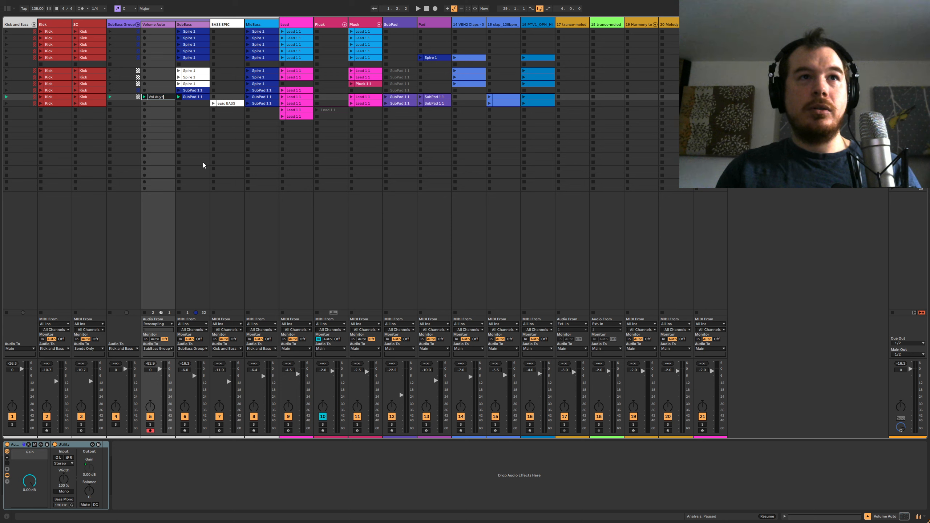
type("to")
key("Return")
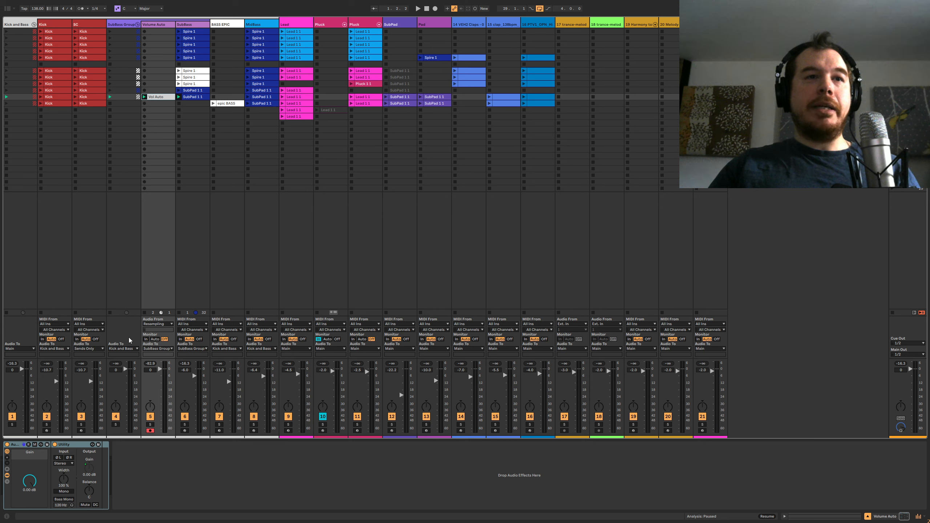
right_click(29, 481)
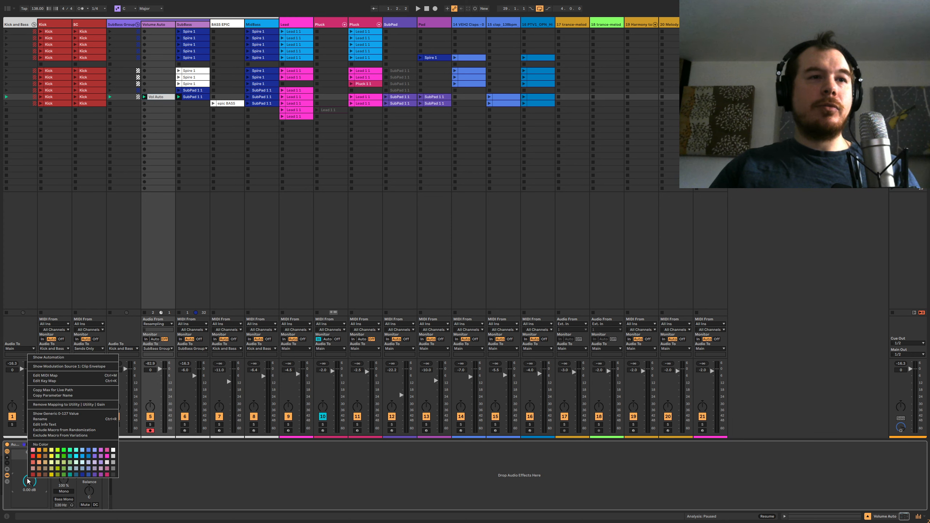
left_click(163, 97)
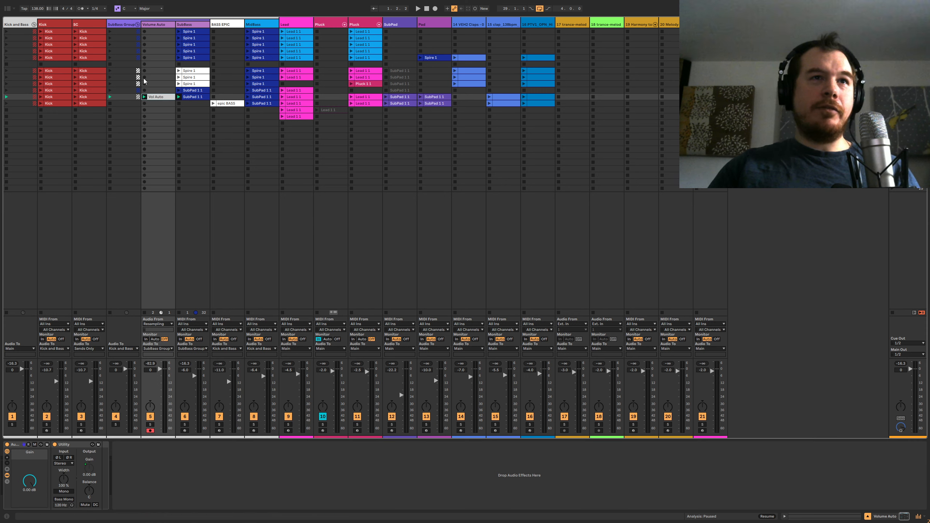
left_click(152, 418)
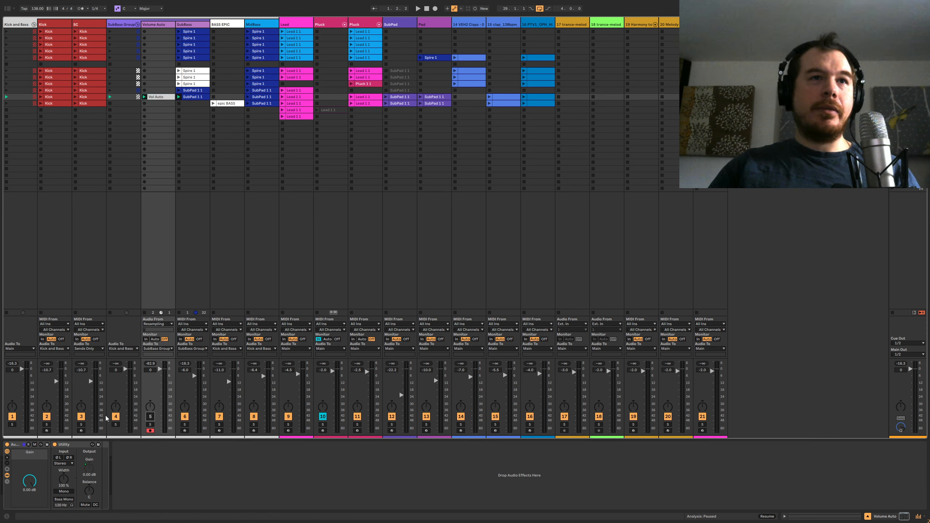
Route the SubBass track's audio output to the Volume Auto track.
left_click(194, 26)
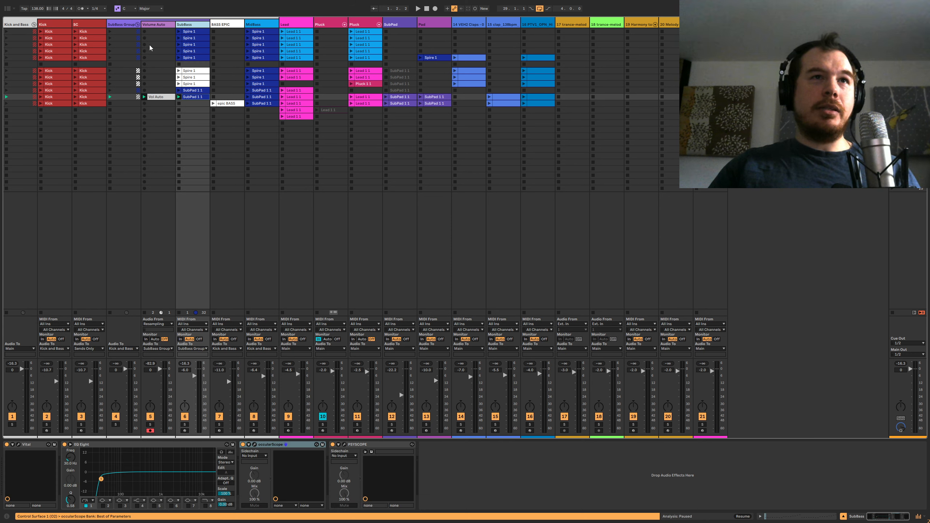
left_click(194, 349)
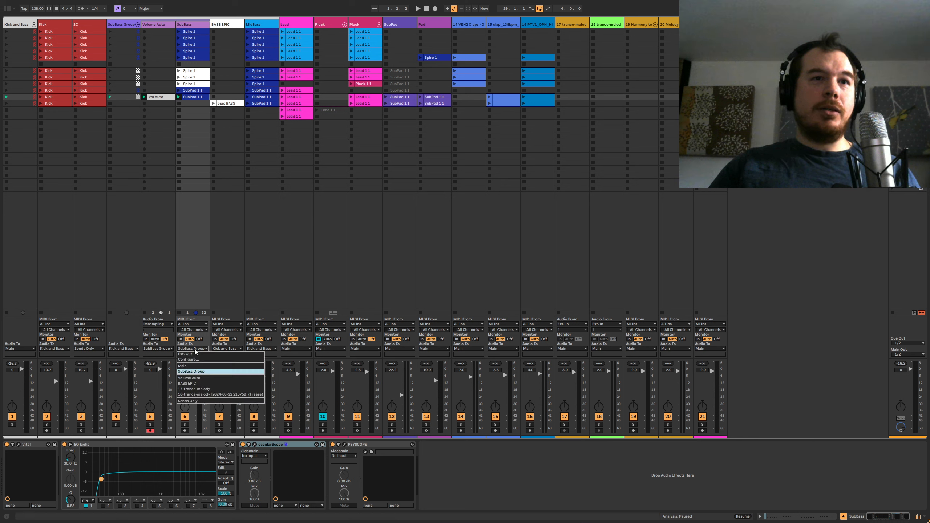
left_click(197, 379)
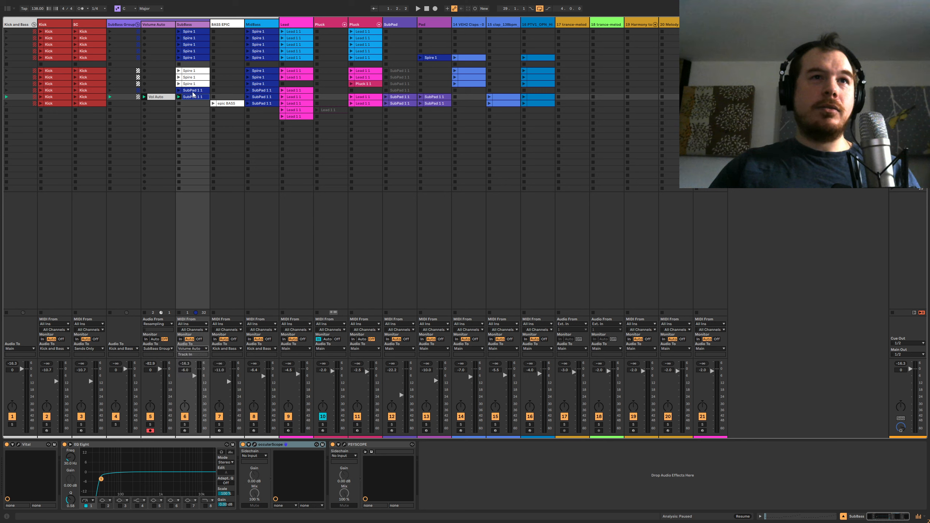
Show the Vol Auto clip's automation envelope for the Audio Effect Rack's Gain macro.
left_click(155, 104)
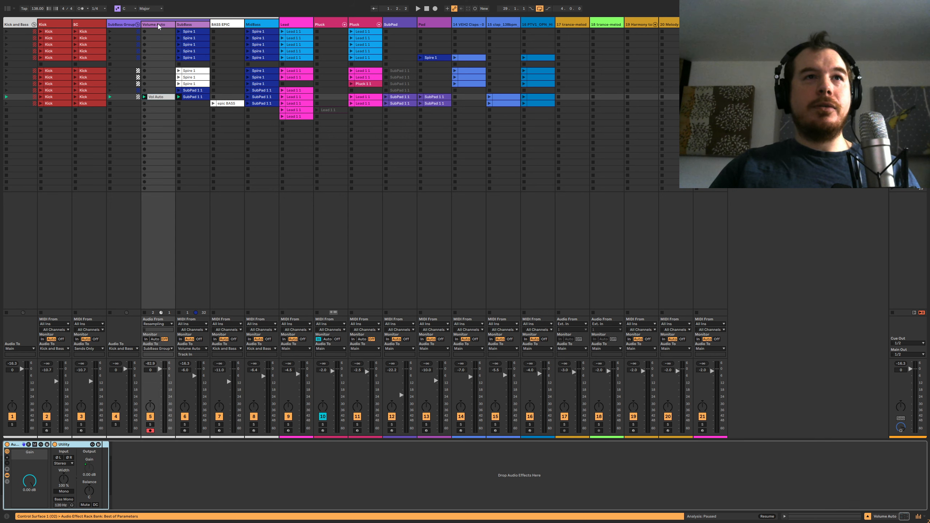
left_click(157, 97)
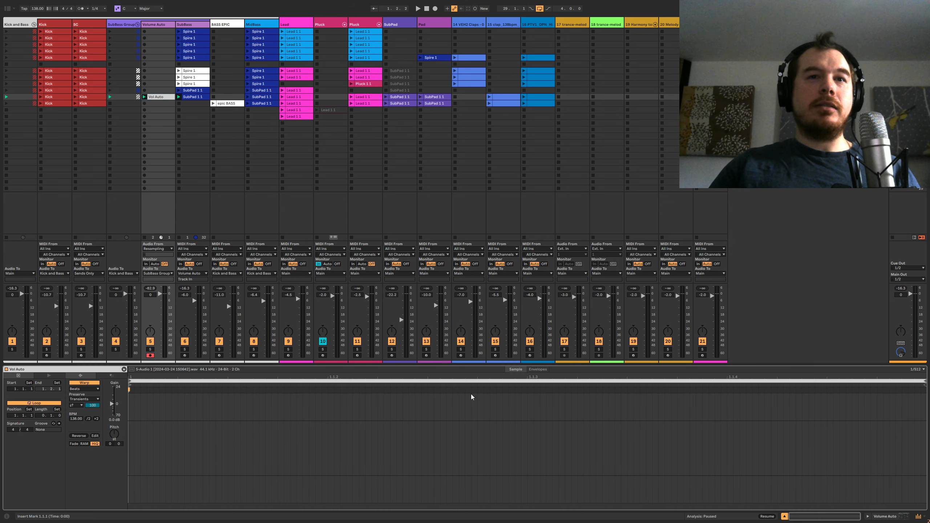
left_click(157, 24)
right_click(27, 486)
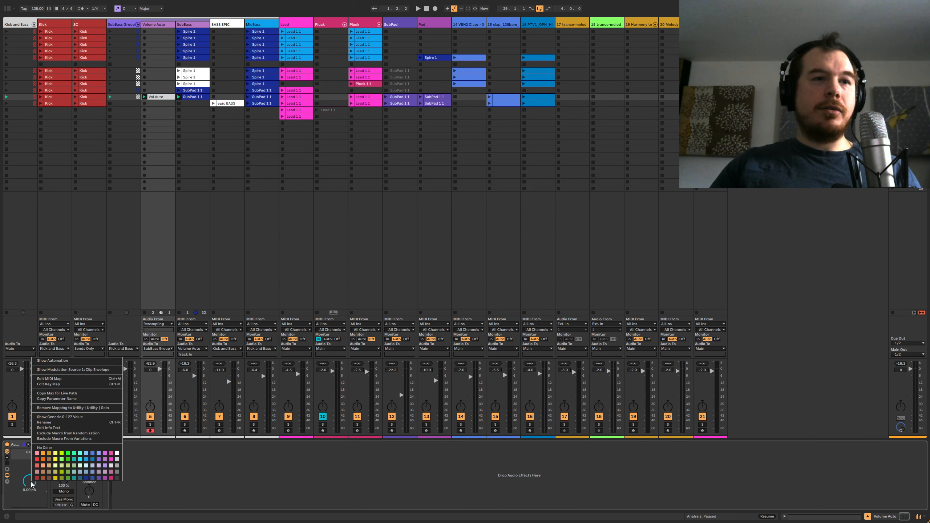
left_click(50, 361)
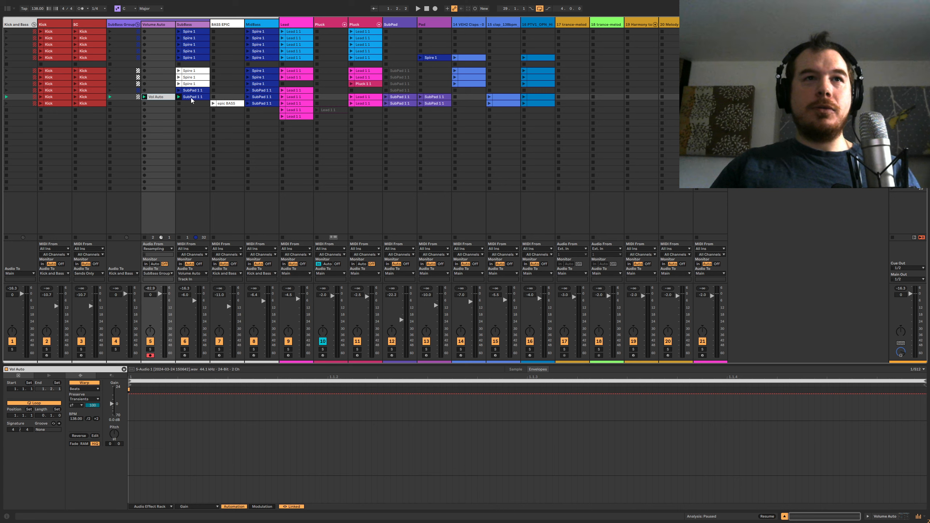
Shape the clip's Gain envelope to stay at minimum, ramp up to 0 dB around 1.1.3, hold, and drop to minimum at the clip's end.
left_click(527, 395)
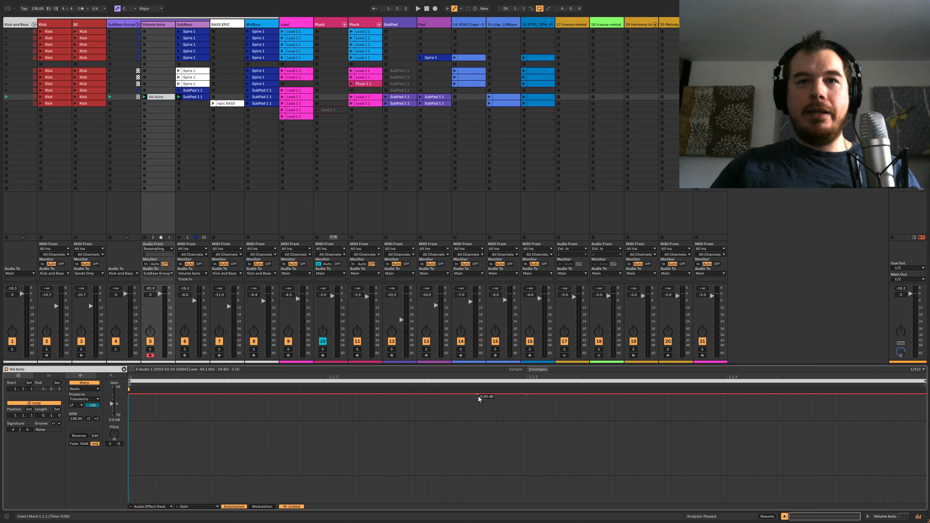
left_click_drag(478, 395, 497, 503)
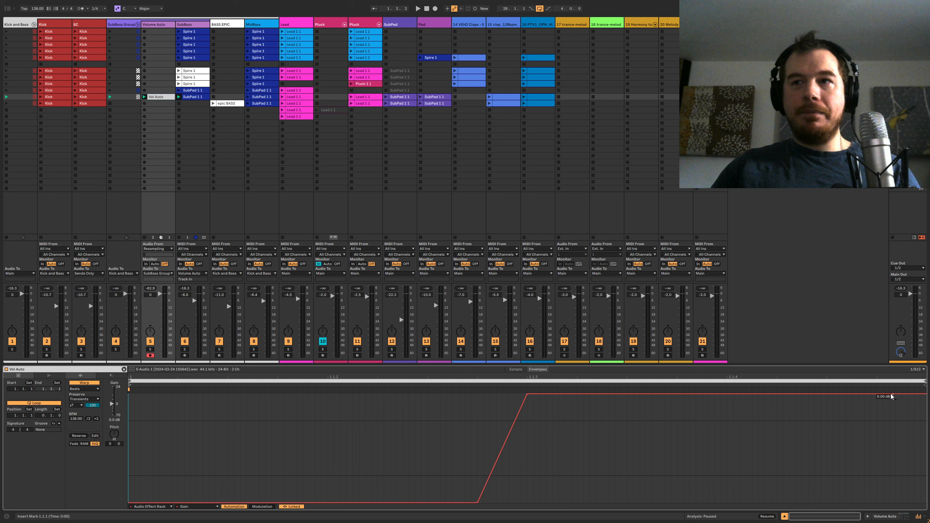
left_click(912, 394)
left_click_drag(921, 394, 921, 503)
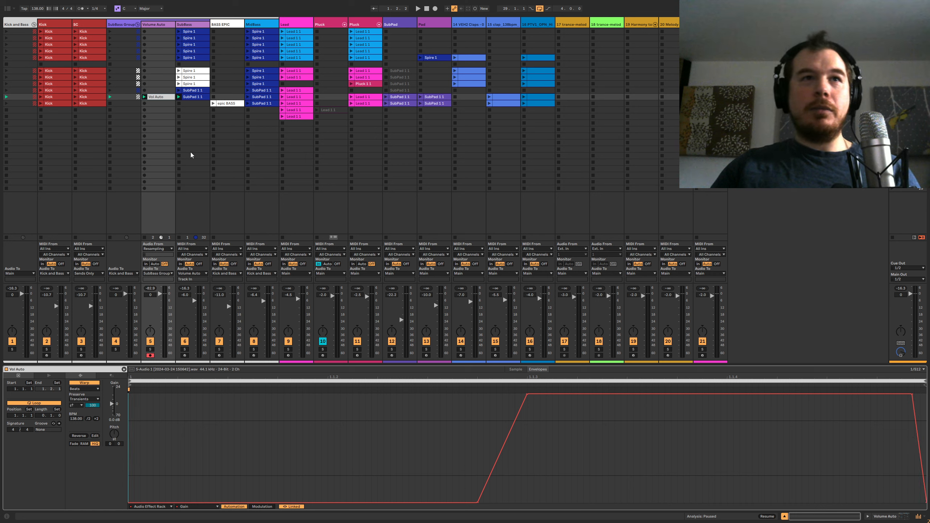
Move the occularScope and PSYSCOPE devices from the SubBass track to the SubBass Group track.
left_click(200, 24)
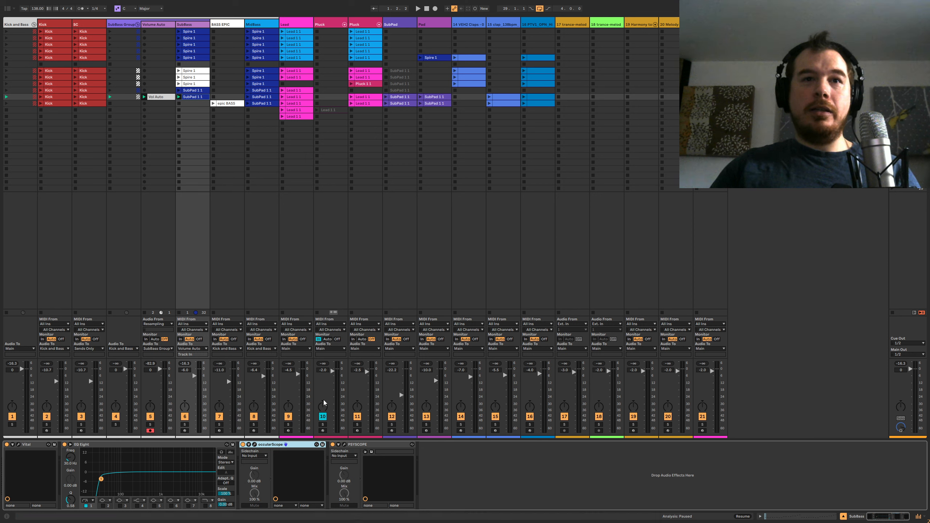
left_click(358, 446, "shift")
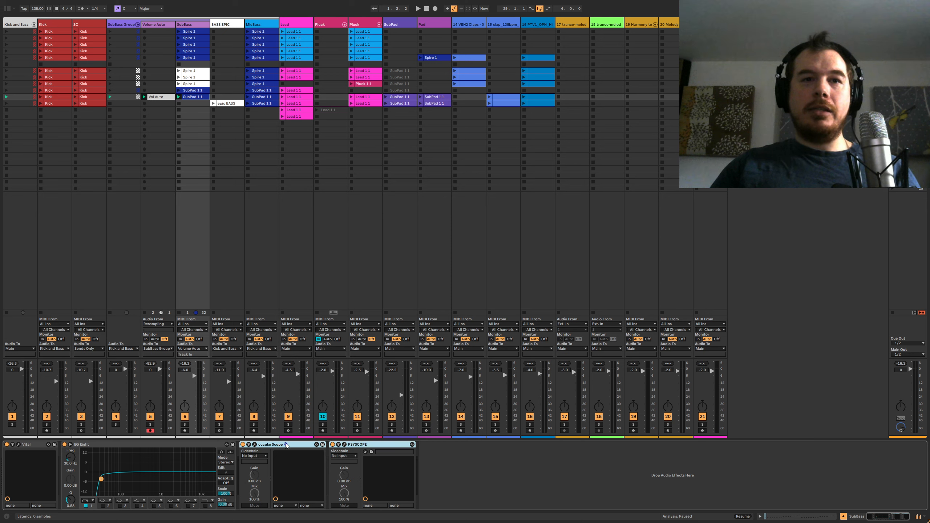
left_click_drag(358, 446, 123, 93)
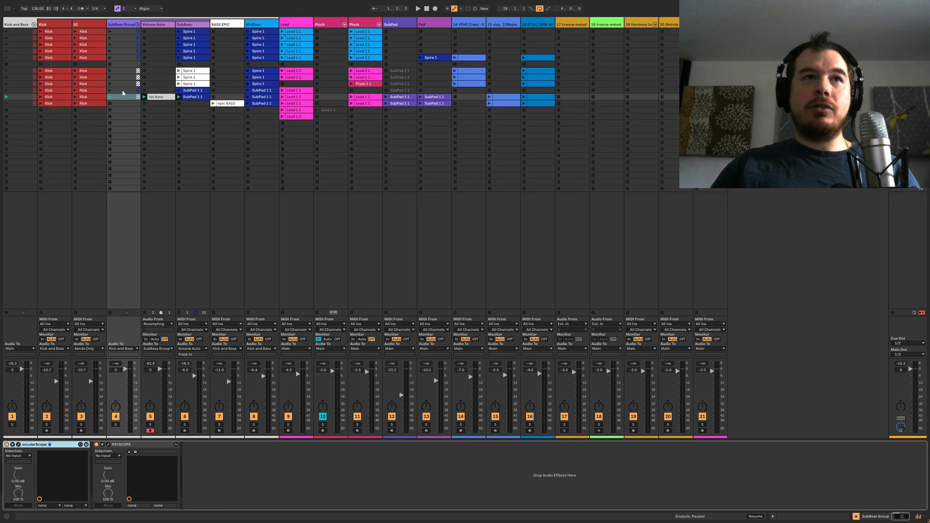
left_click(123, 25)
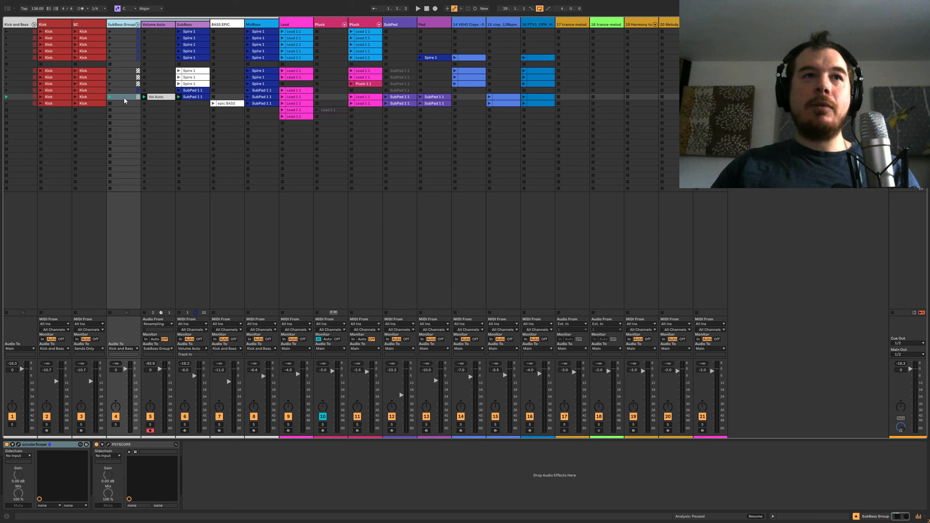
Check playback of the soloed SubBass Group, Volume Auto and SubBass tracks in occularScope and PSYSCOPE, closing both scopes and clearing the solos when done.
left_click(18, 444)
left_click(108, 444)
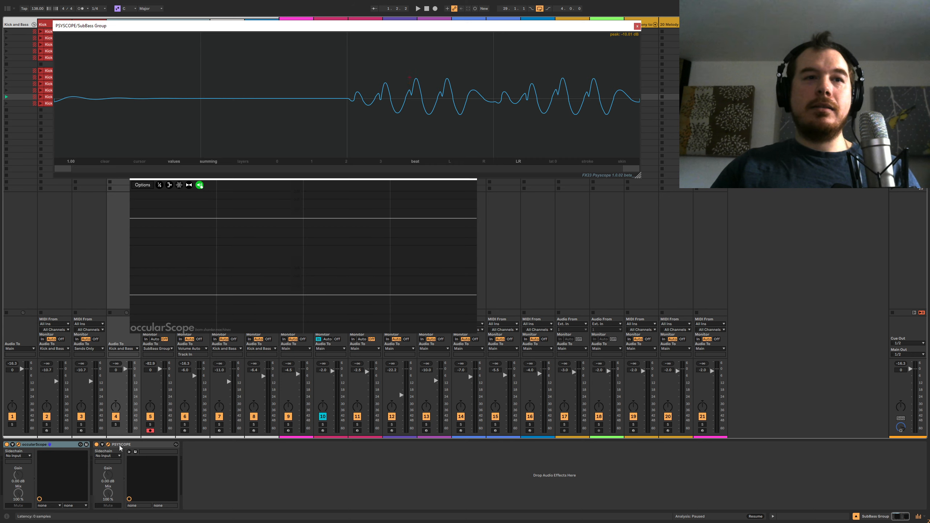
left_click(317, 465)
key("space")
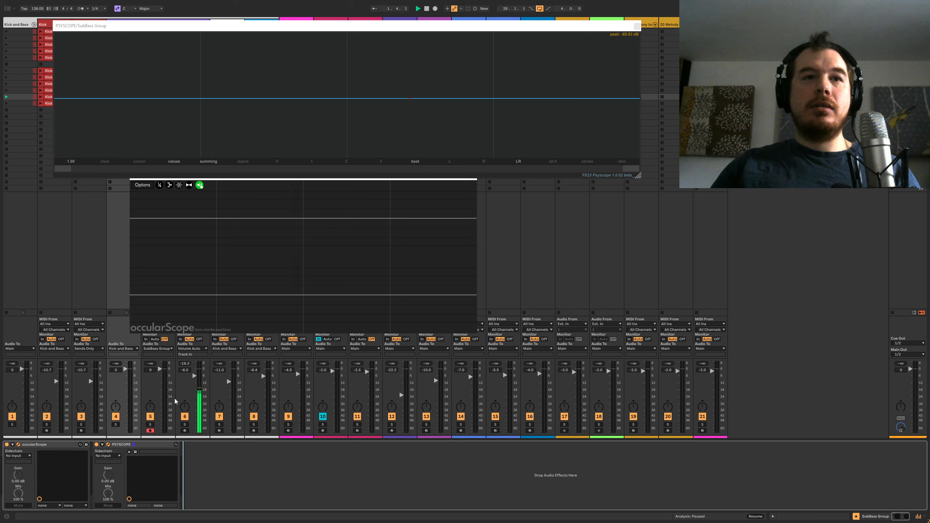
left_click(115, 425, "ctrl")
left_click(150, 425, "ctrl")
left_click(185, 425, "ctrl")
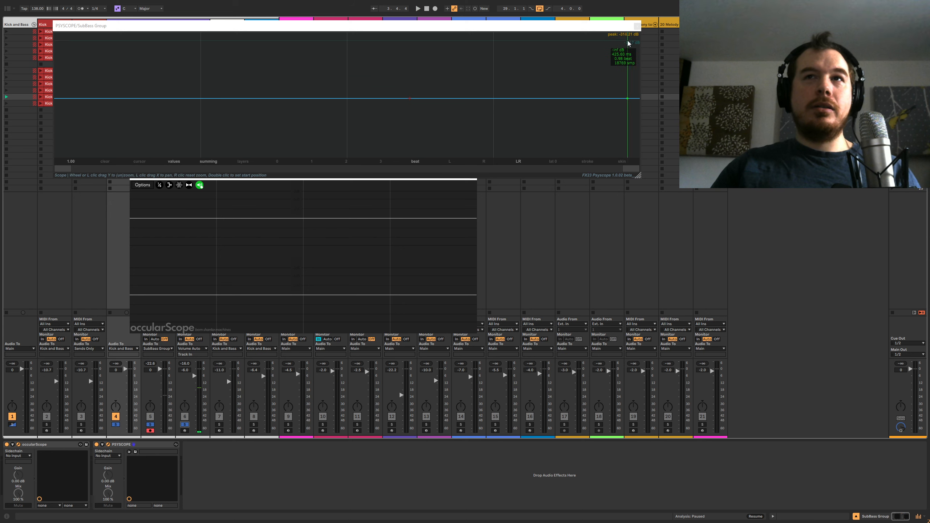
left_click(637, 26)
left_click(472, 175)
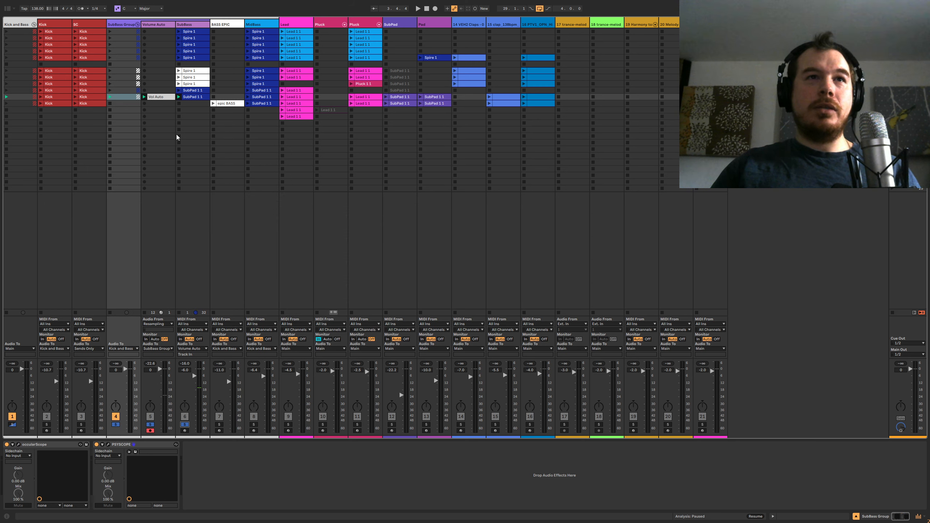
left_click(183, 426)
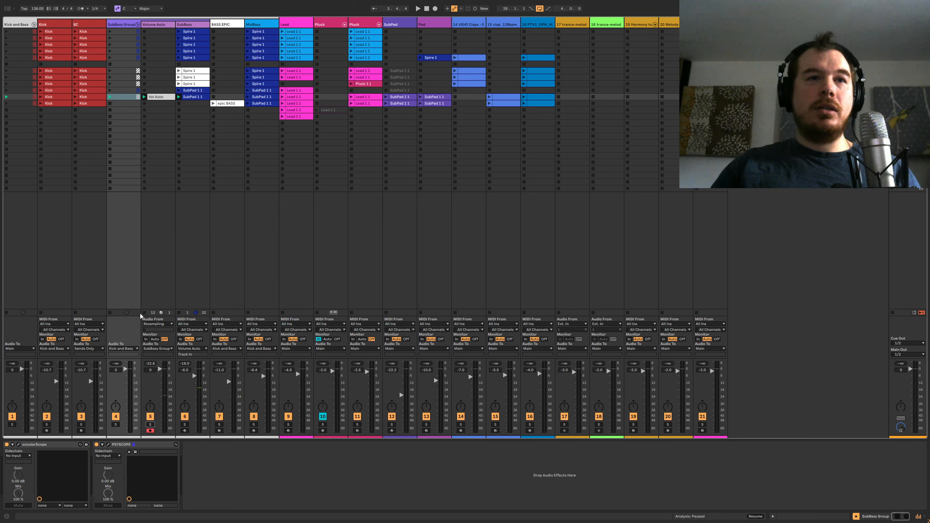
Set the Volume Auto track's monitoring to In.
left_click(146, 340)
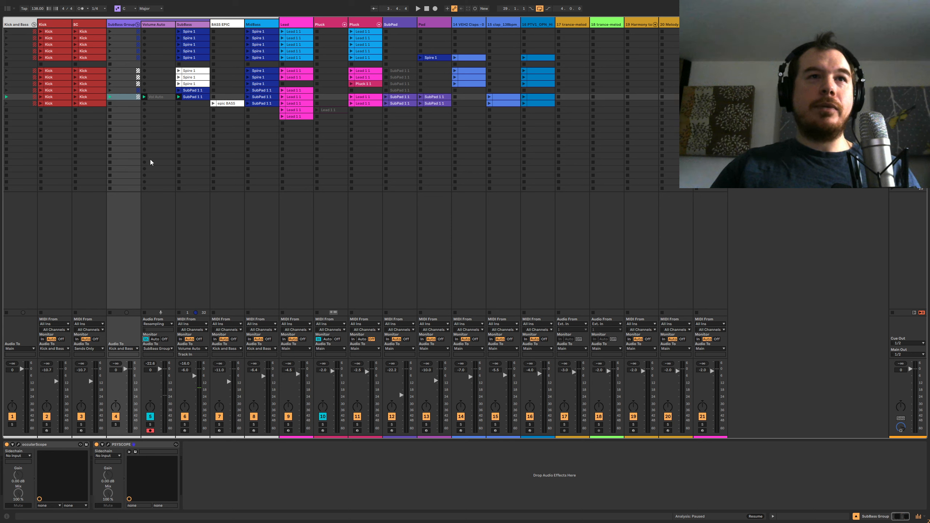
Check playback with the SubBass Group, SubBass and Volume Auto tracks soloed, view the Volume Auto clip's envelope, and clear the solos.
left_click(154, 24)
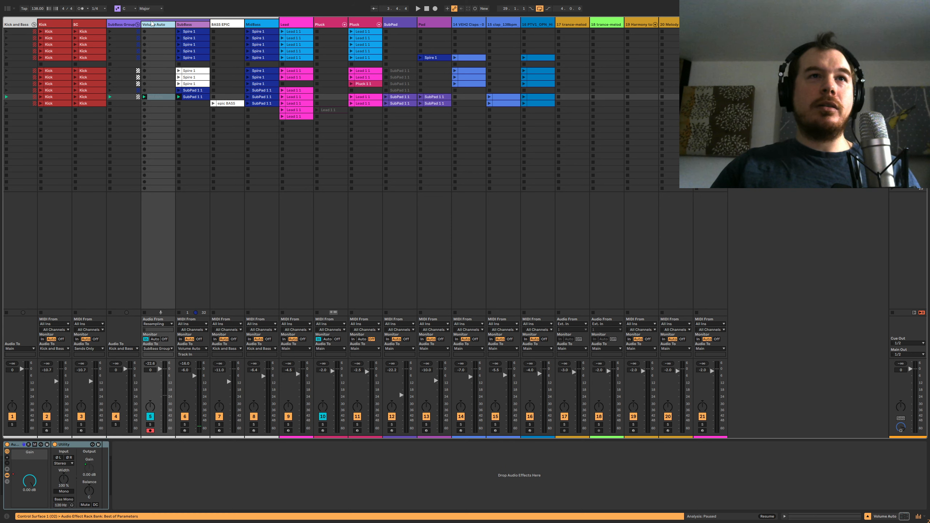
left_click(116, 424)
key("space")
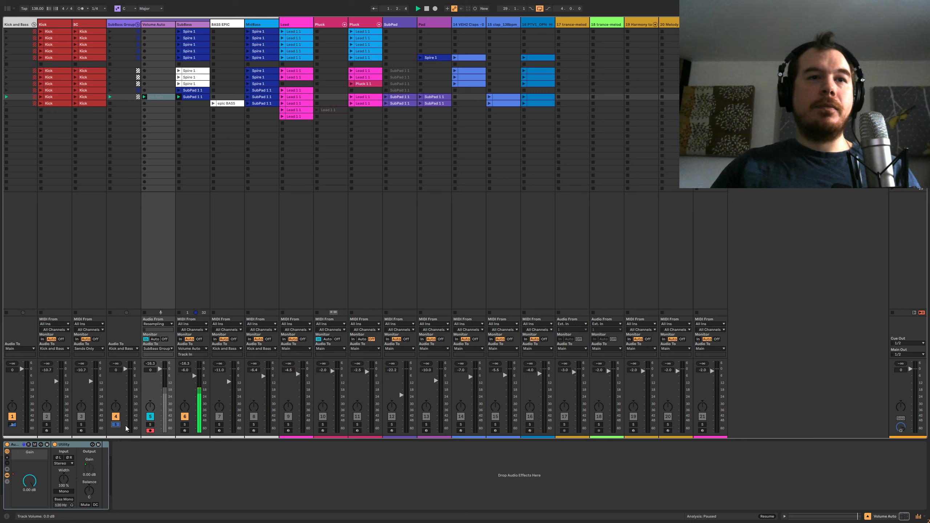
left_click(185, 424)
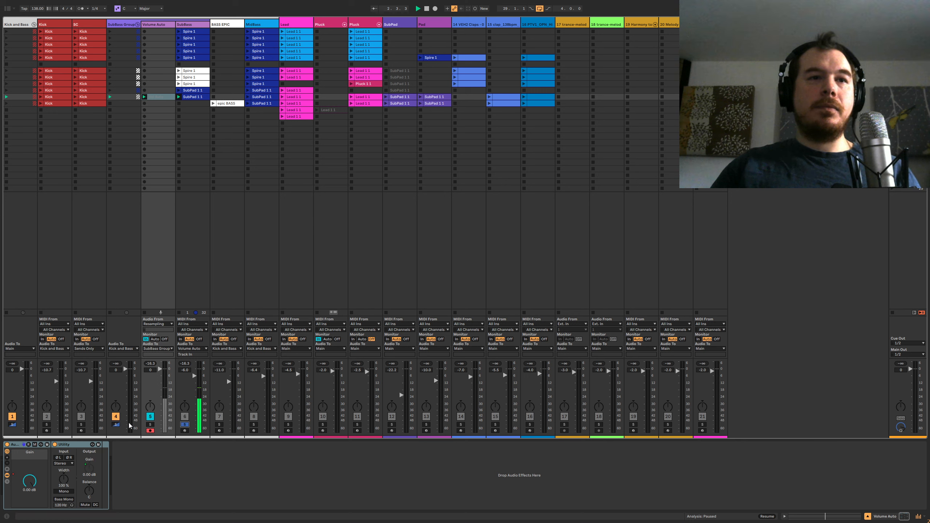
left_click(150, 424)
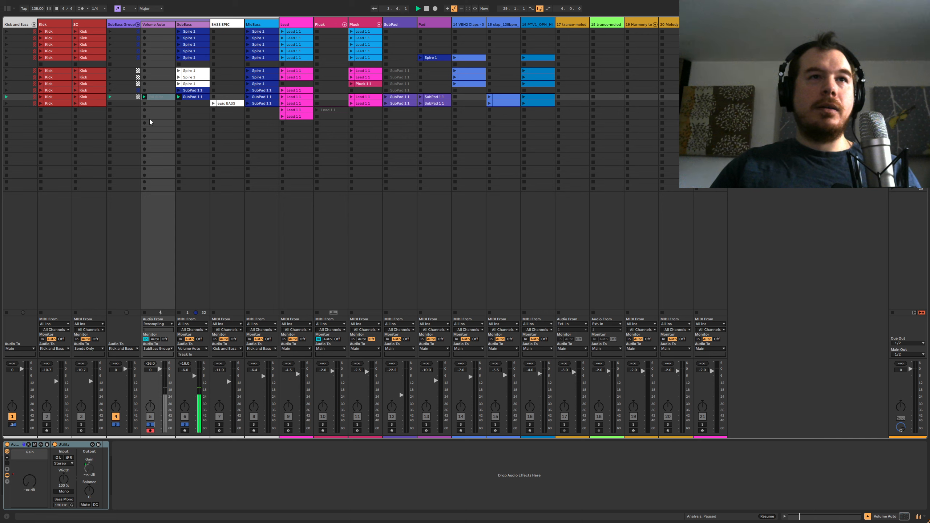
left_click(156, 97)
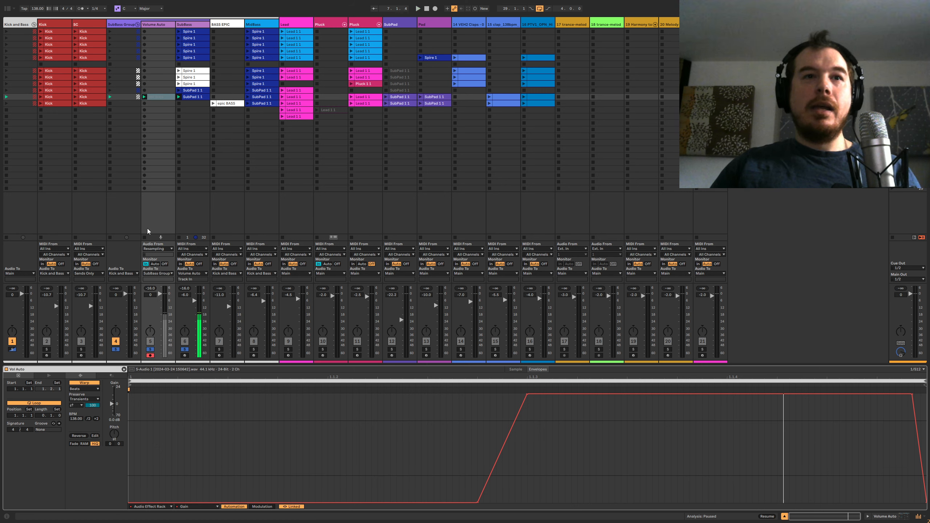
left_click(185, 350)
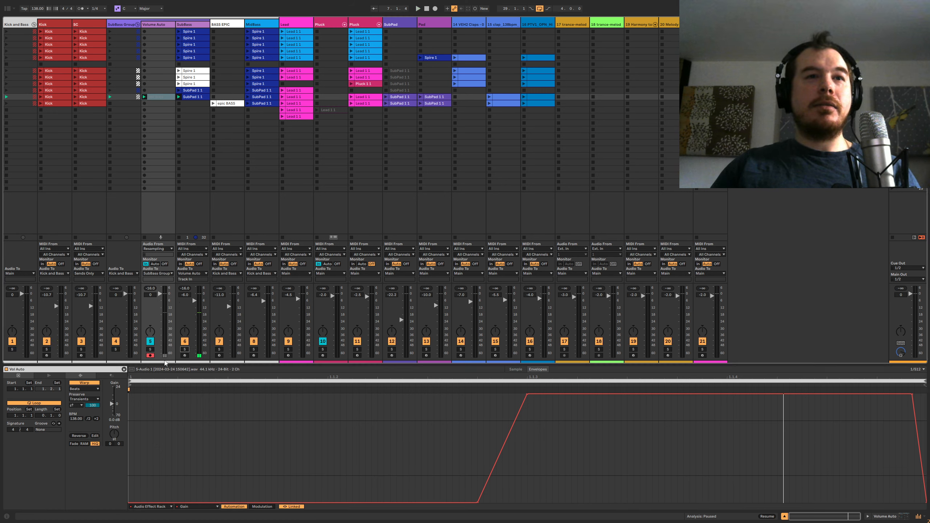
Disarm the Volume Auto track and set its audio input to SubBass, Post Mixer.
left_click(150, 355)
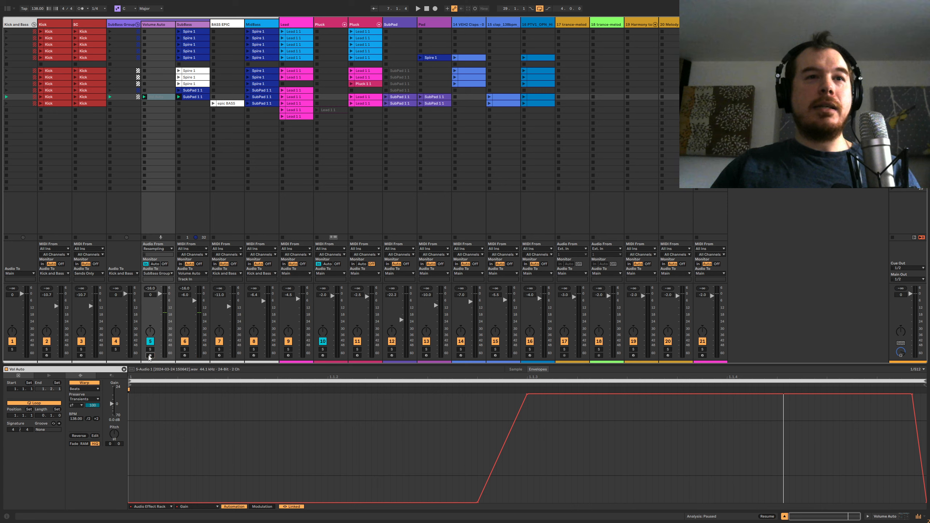
left_click(159, 249)
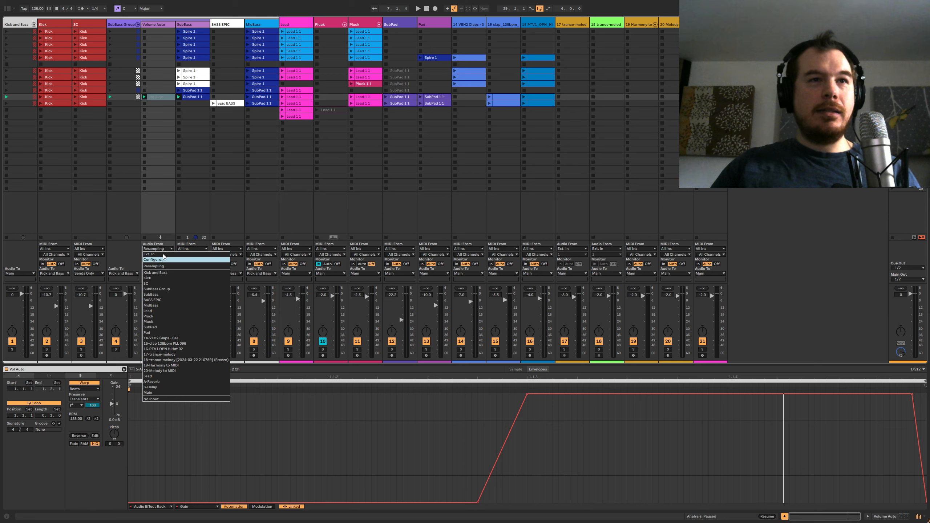
left_click(162, 260)
left_click(557, 153)
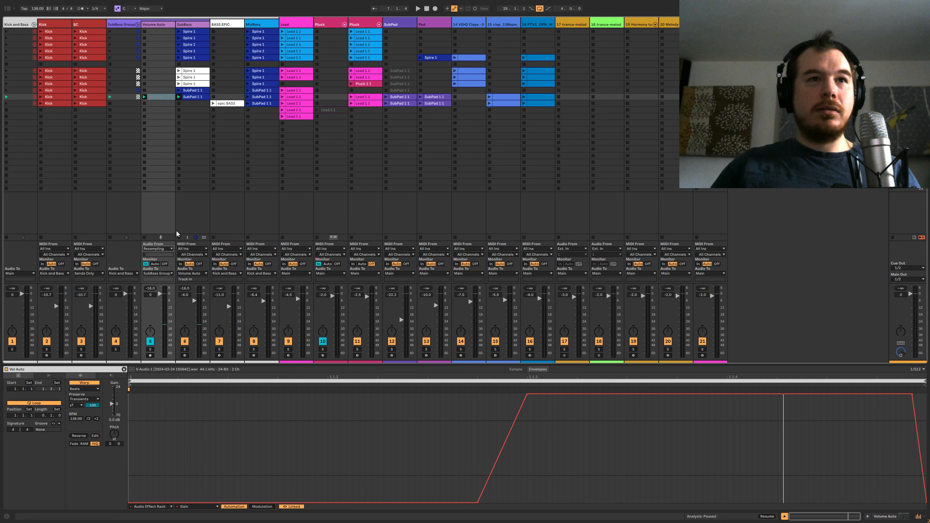
left_click(159, 249)
left_click(147, 400)
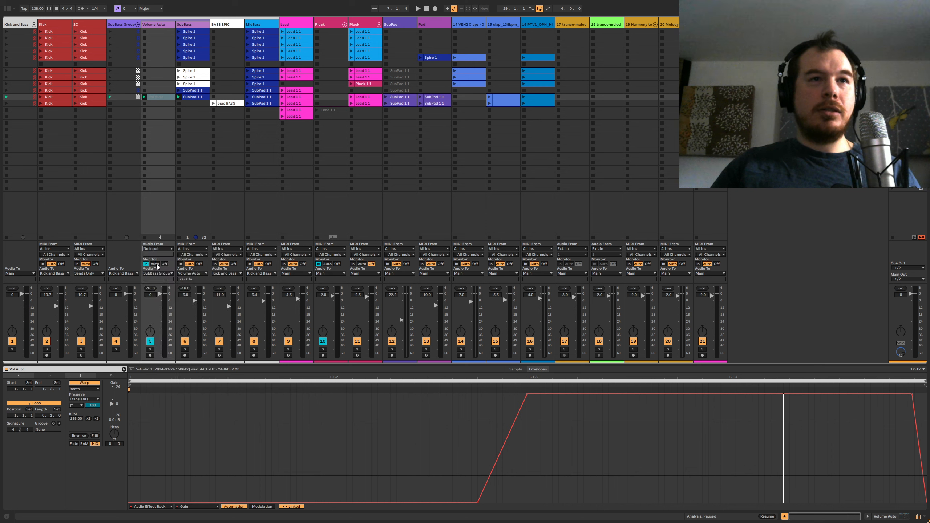
left_click(161, 251)
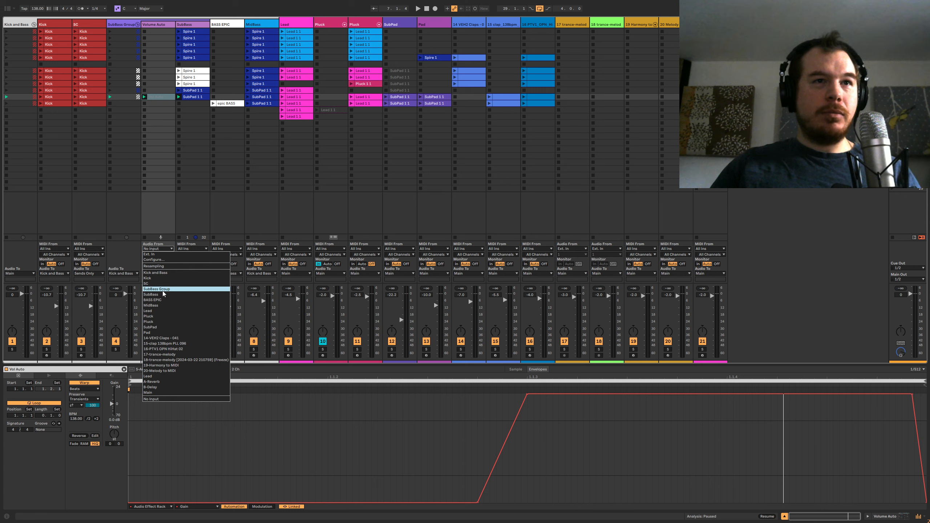
key("Escape")
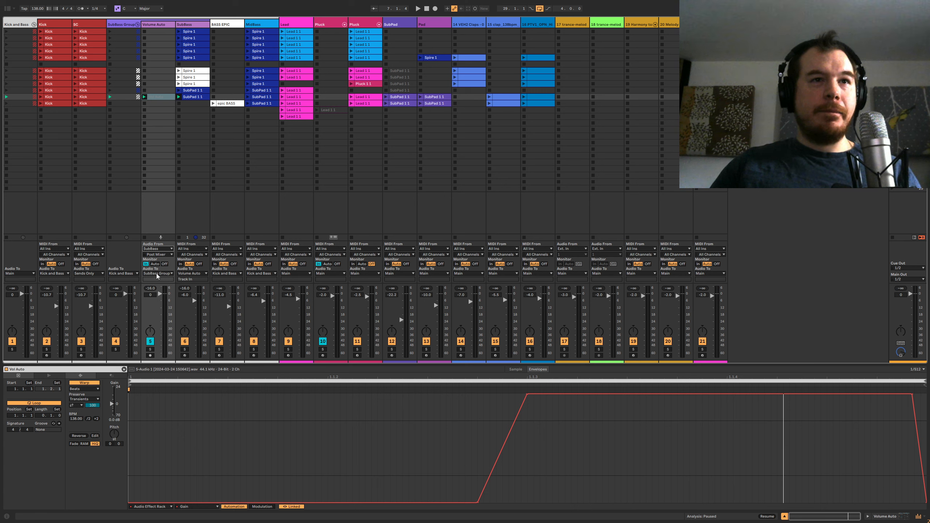
Review the SubBass track's output routing and check playback while toggling its solo.
left_click(199, 274)
left_click(199, 221)
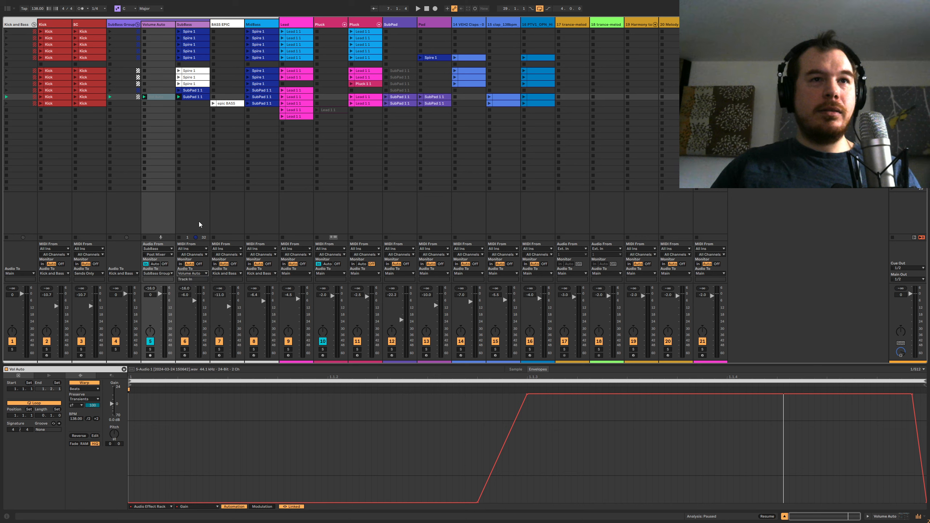
key("space")
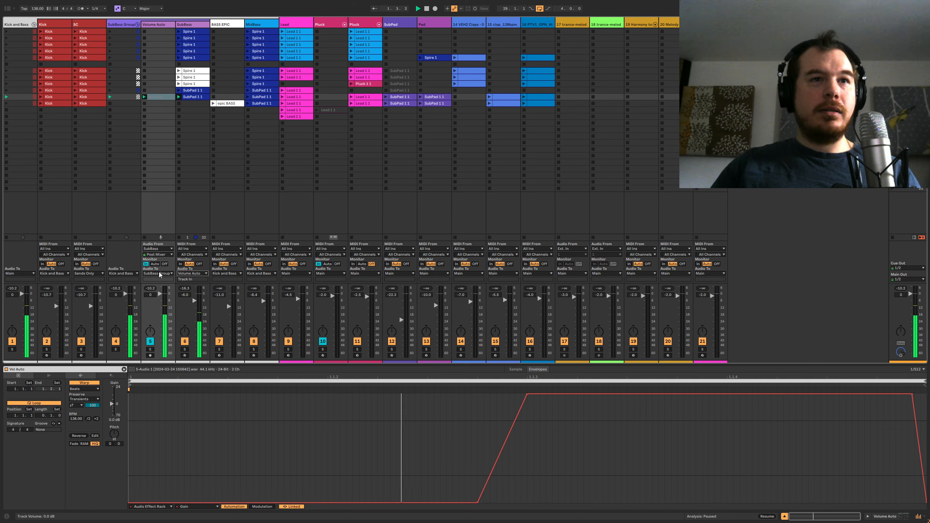
left_click(185, 349)
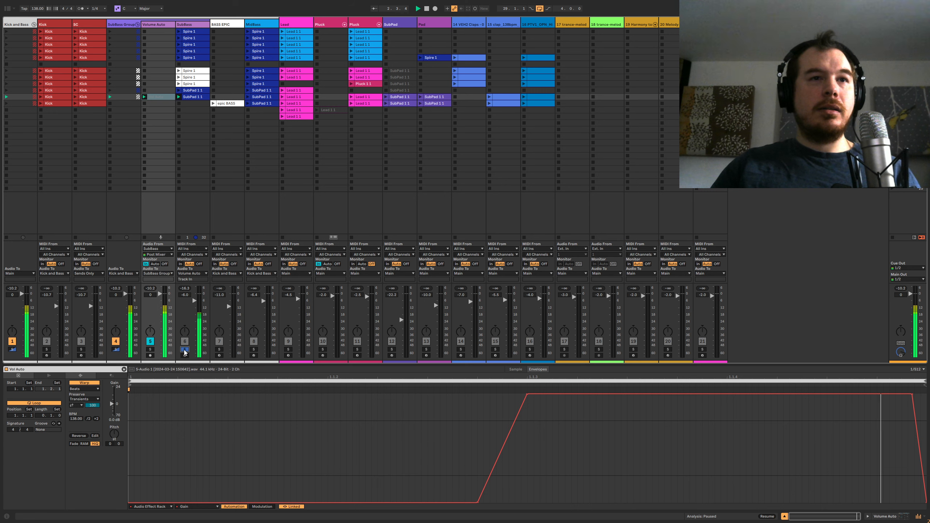
left_click(185, 349)
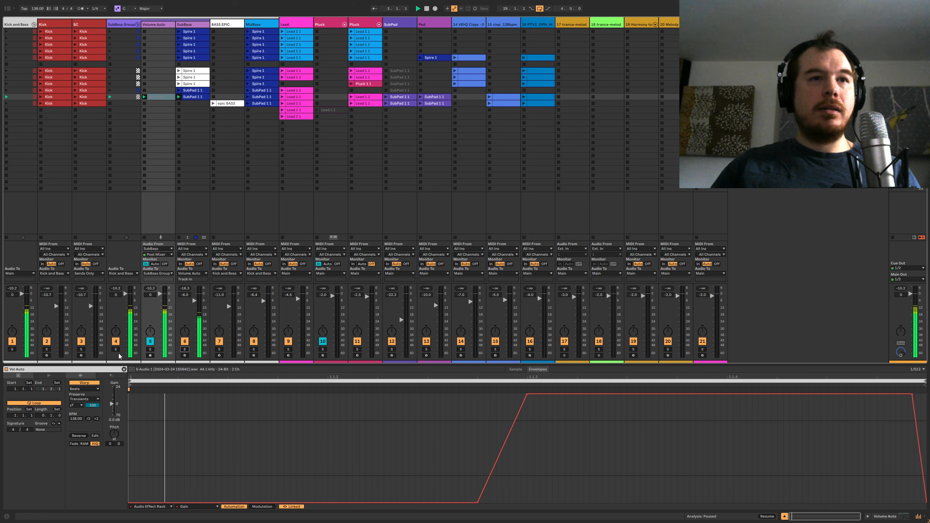
Set the SubBass track's monitoring to Off and its output to Sends Only.
left_click(199, 263)
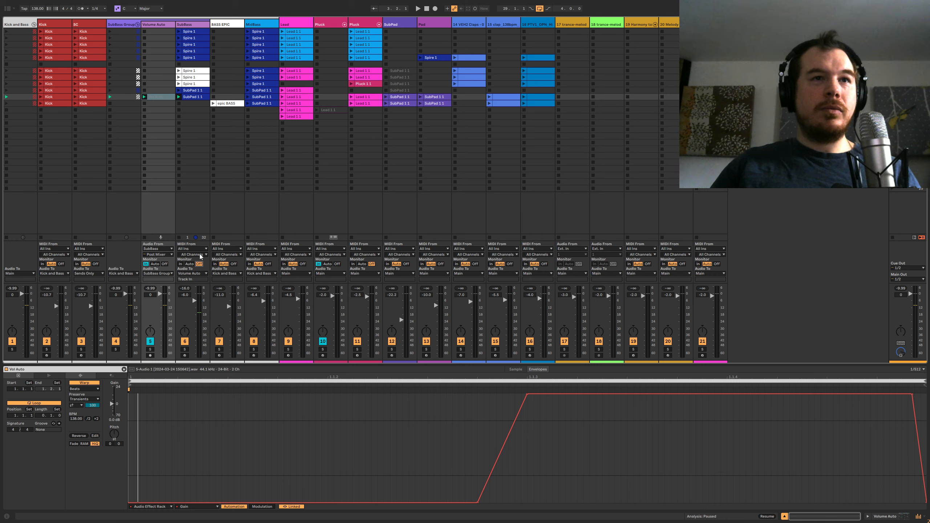
left_click(189, 274)
left_click(192, 333)
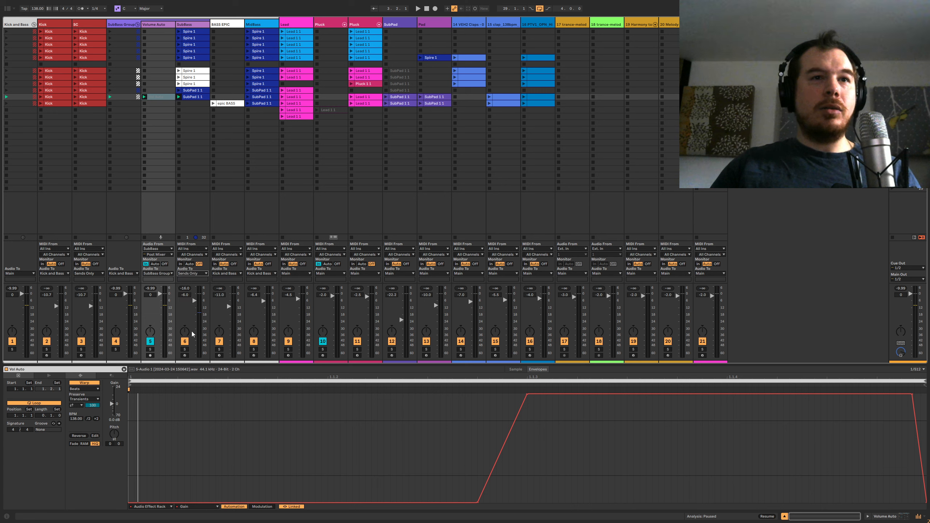
Check the new routing in playback by soloing SubBass, Volume Auto and SubBass Group separately and together, clearing the solos when done.
left_click(185, 349)
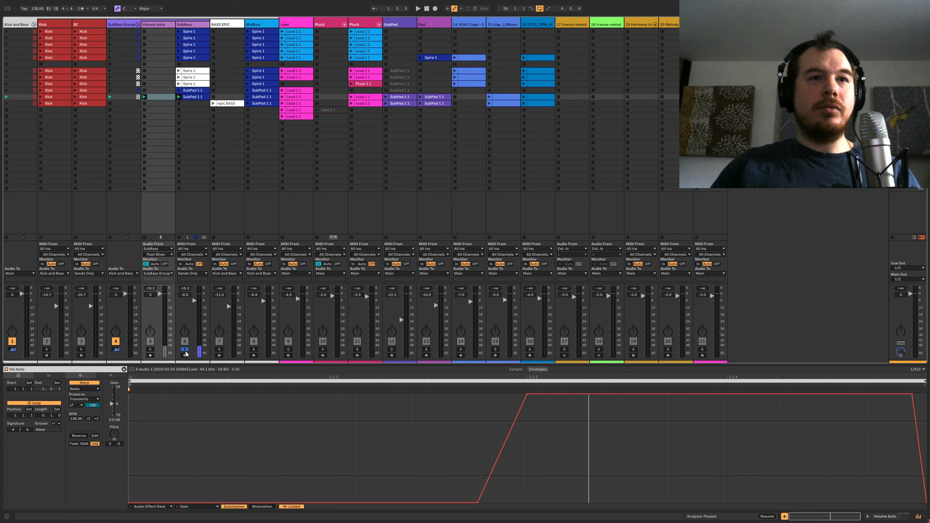
left_click(185, 350)
left_click(150, 350)
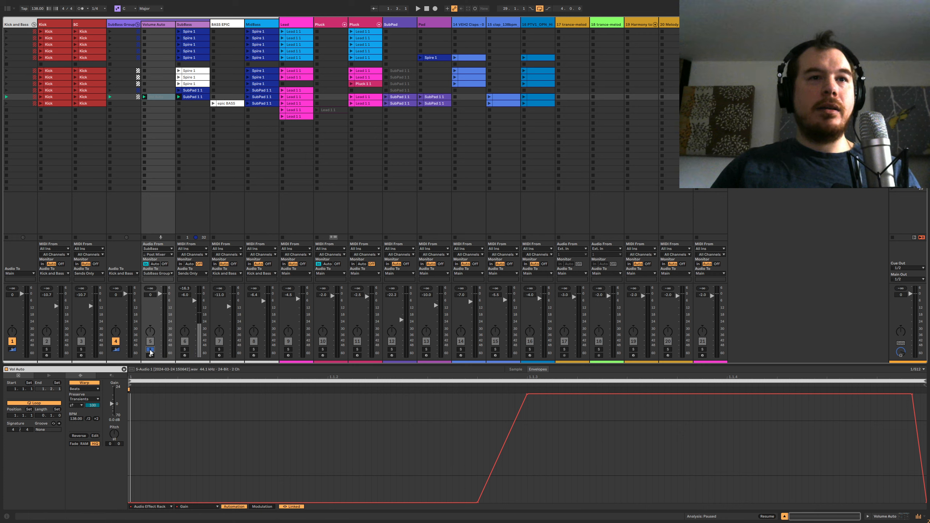
left_click(150, 350)
left_click(150, 351)
key("space")
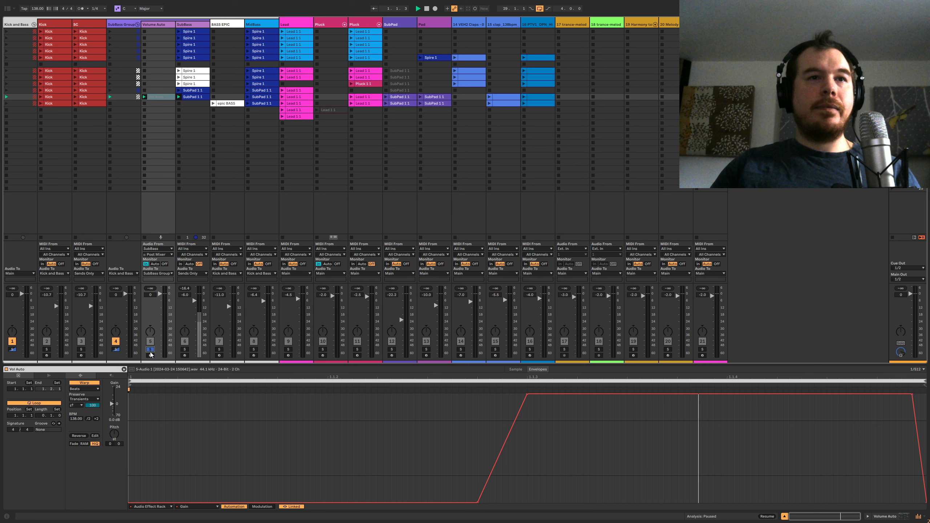
left_click(114, 350)
left_click(184, 350)
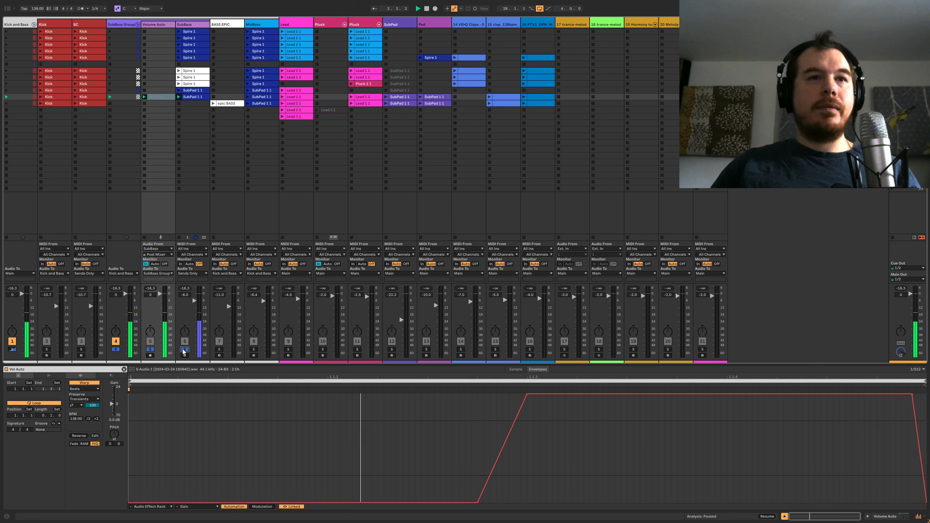
left_click(184, 350)
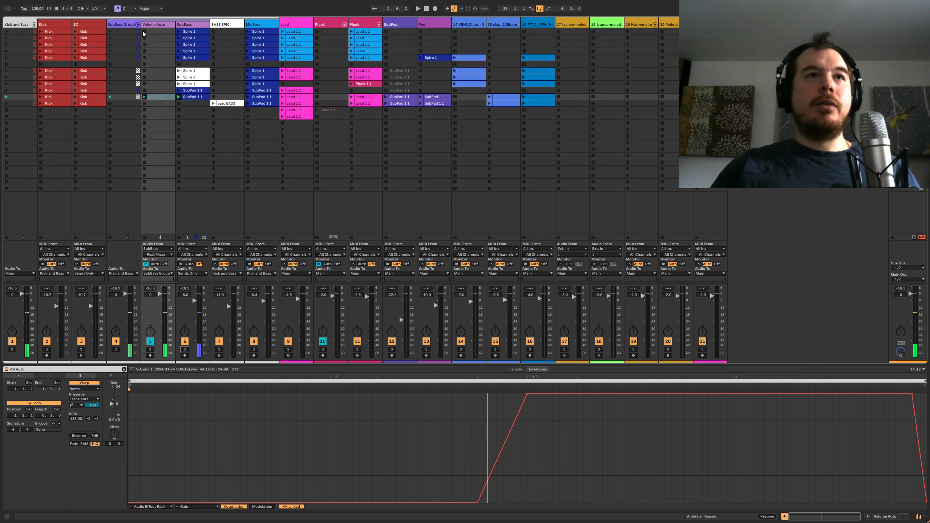
Examine the rerouted SubBass Group signal in PSYSCOPE and occularScope during playback, closing both scopes when done.
left_click(124, 26)
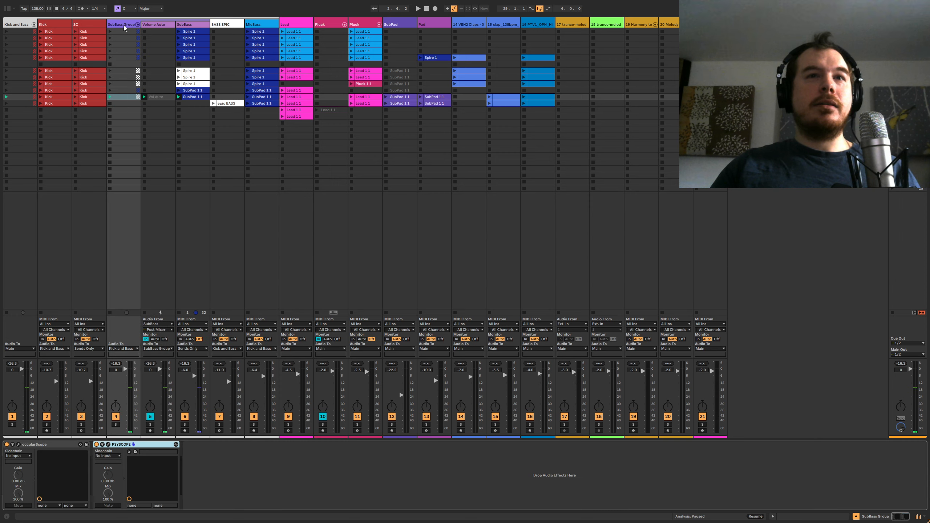
left_click(108, 444)
left_click(18, 444)
left_click(85, 256)
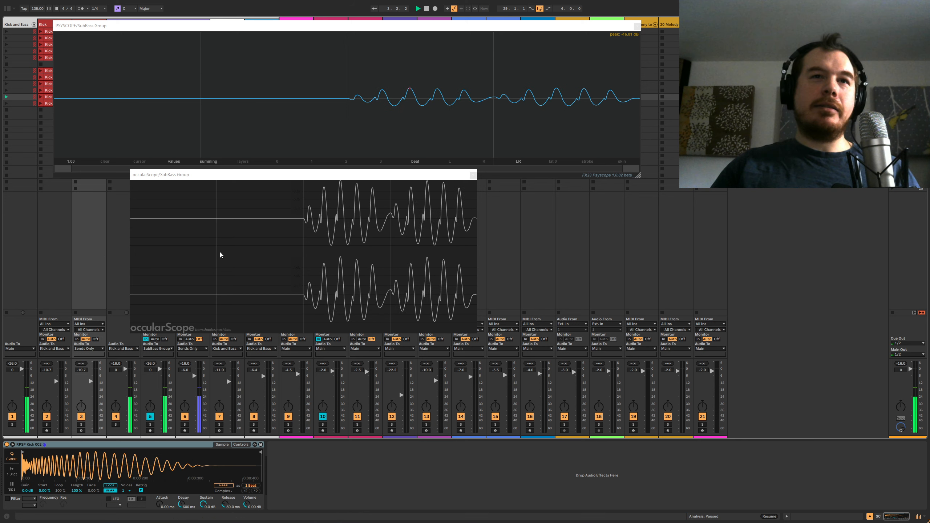
left_click(472, 175)
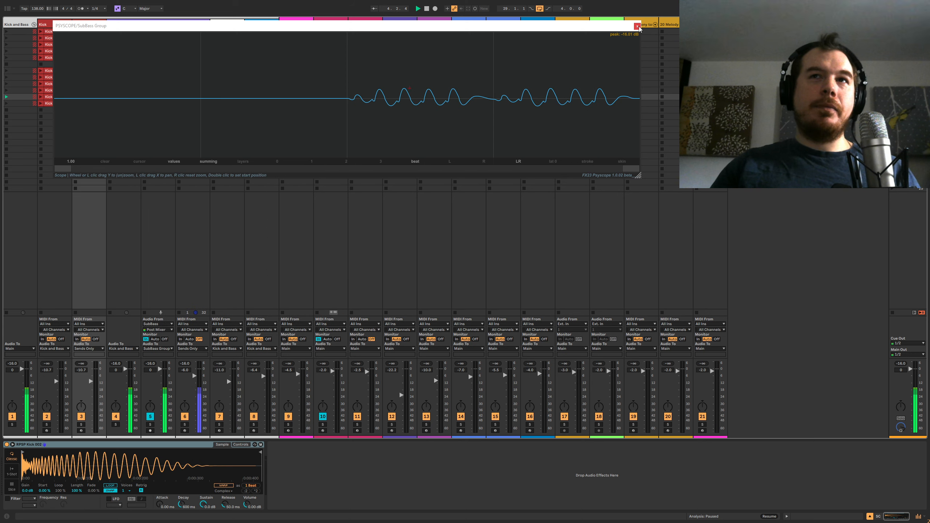
left_click(637, 26)
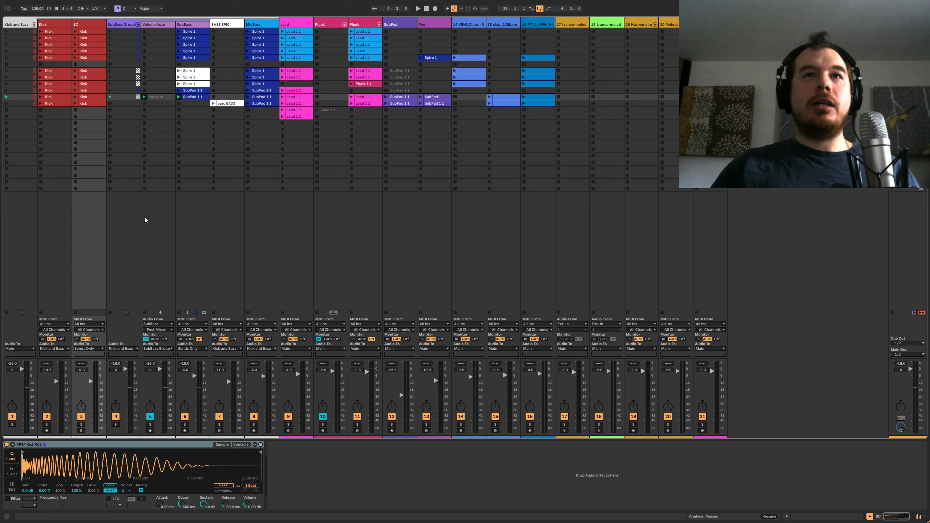
Copy the Volume Auto clip to the track's first slot and duplicate it down through the tenth scene.
left_click(160, 98)
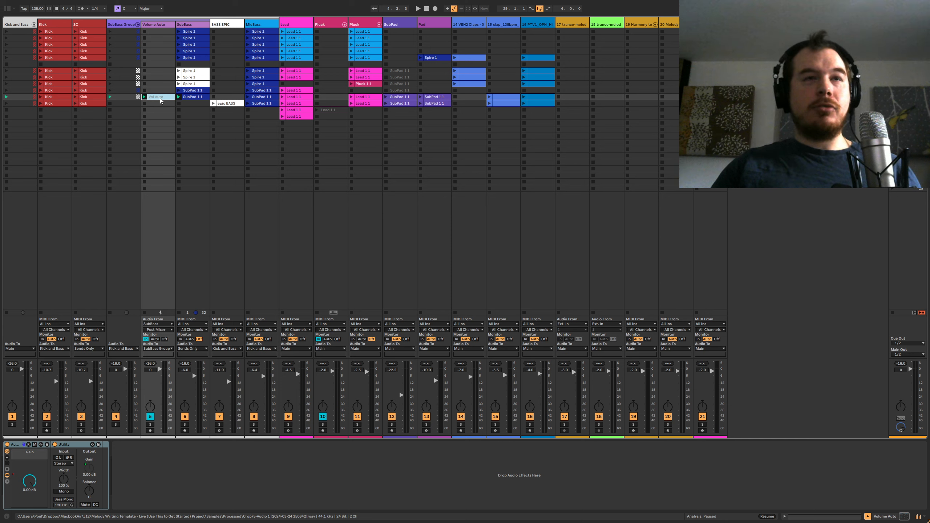
left_click_drag(161, 101, 160, 33)
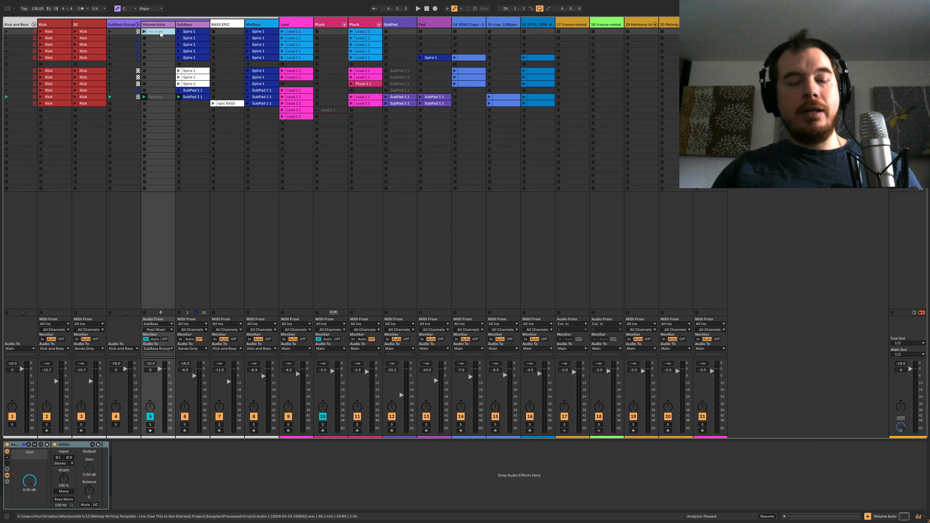
key("ctrl+d")
key("ctrl+d")
key("ctrl+d")
key("ctrl+d")
key("ctrl+d")
key("ctrl+d")
key("ctrl+d")
key("ctrl+d")
key("ctrl+d")
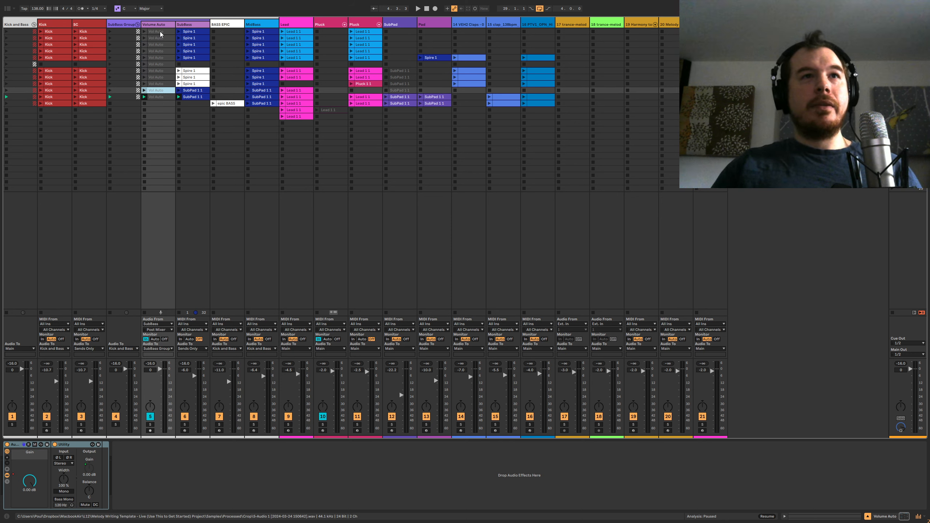
Launch the first scene and examine the SubBass Group signal in PSYSCOPE and occularScope during full playback.
left_click(160, 33)
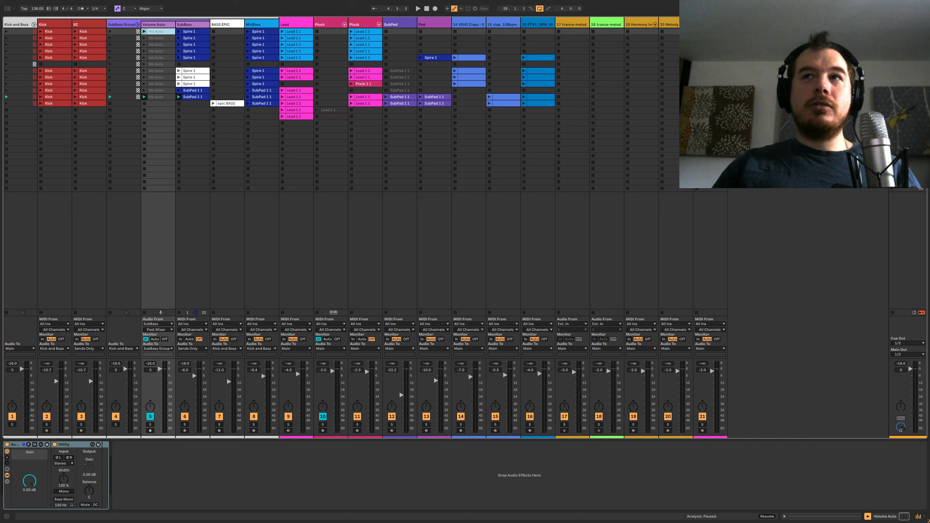
left_click(893, 31)
key("space")
key("space")
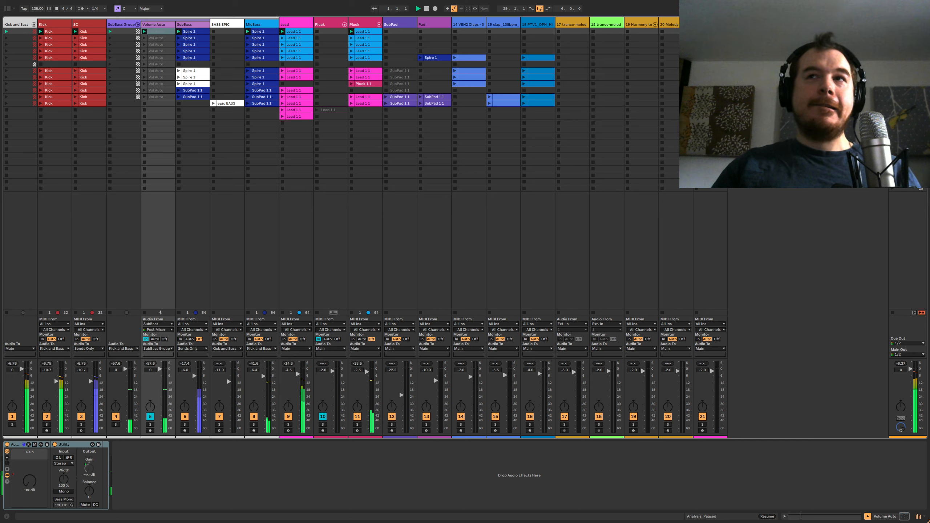
left_click(122, 32)
left_click(108, 444)
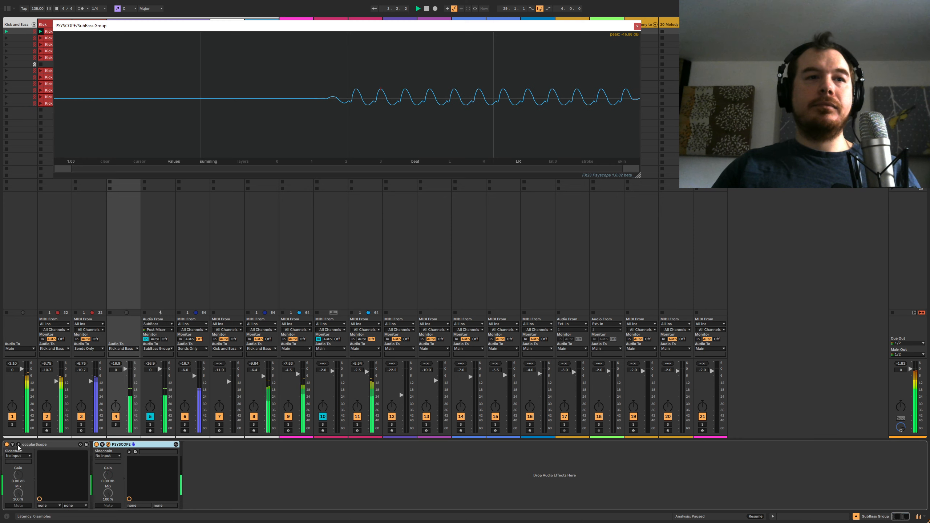
left_click(18, 444)
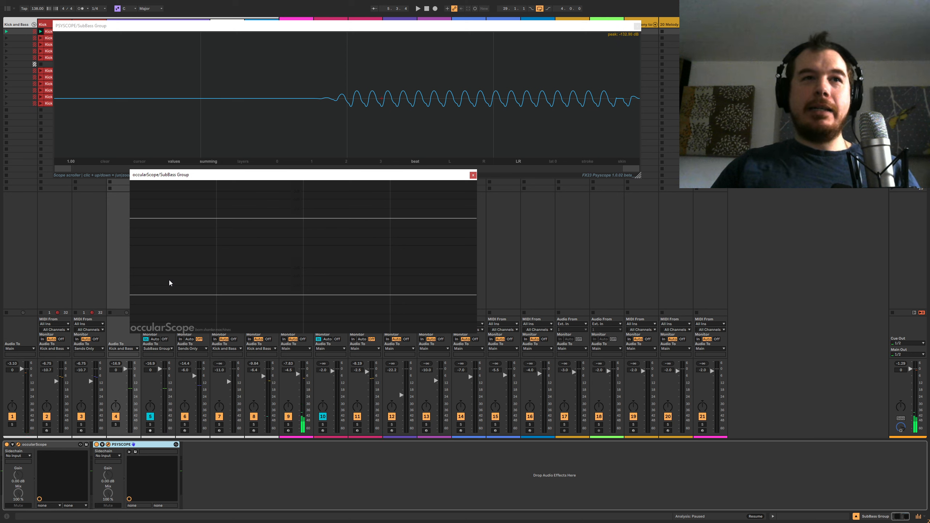
key("space")
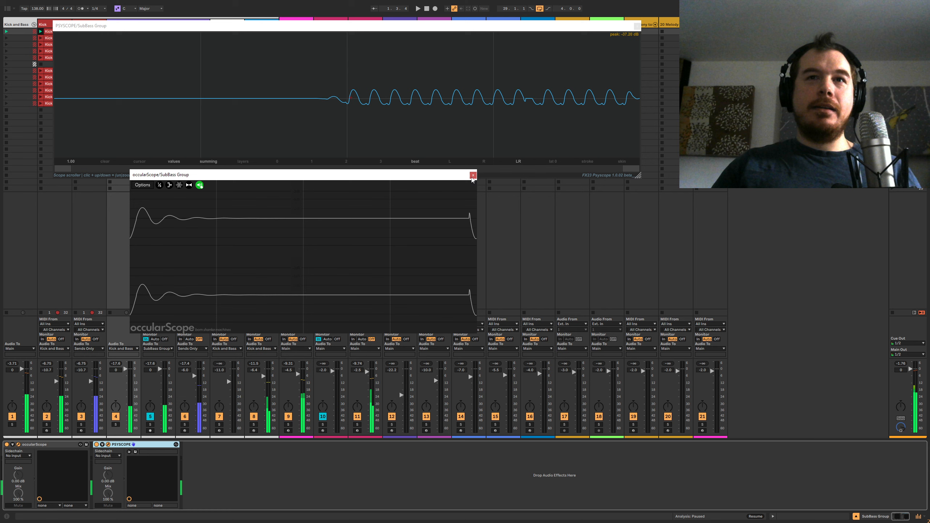
Close both scopes, review the devices on Volume Auto, SubBass and SubBass Group, and open the first Vol Auto clip's gain envelope.
left_click(473, 175)
left_click(637, 26)
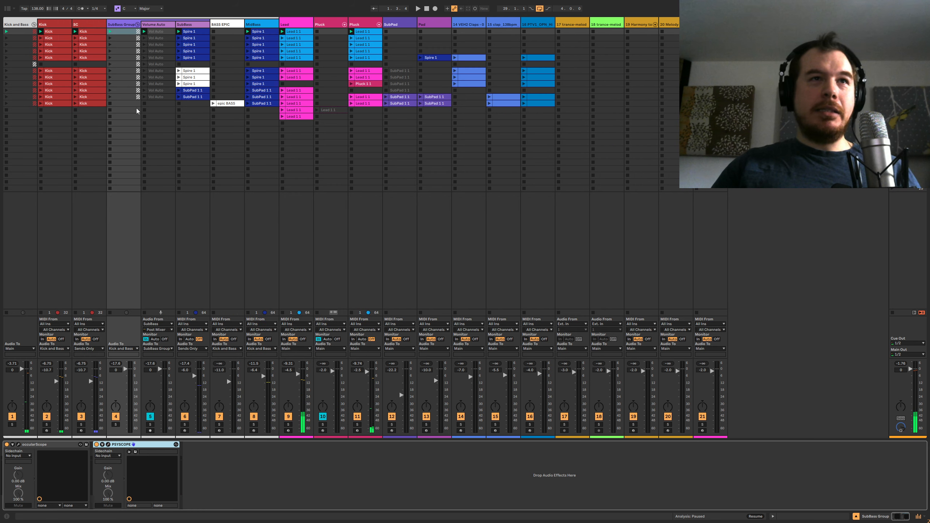
left_click(157, 25)
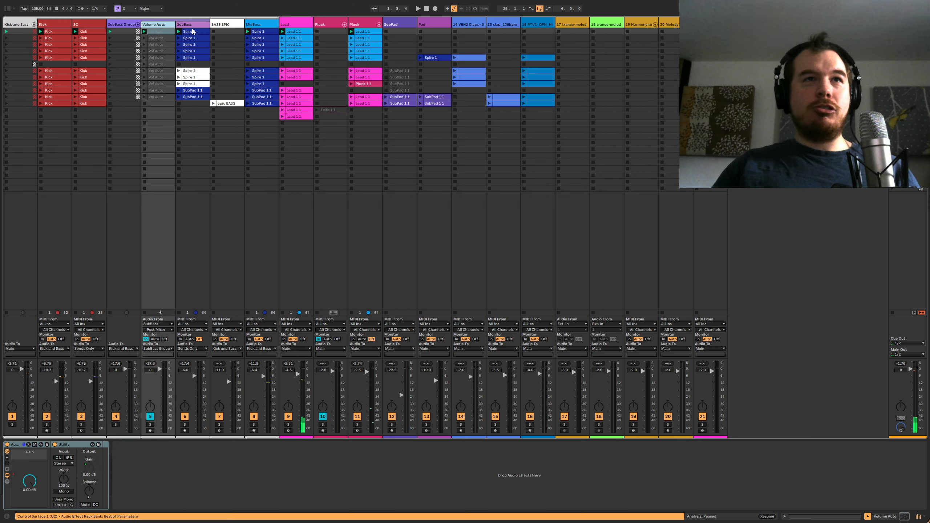
left_click(188, 25)
left_click(158, 26)
left_click(110, 24)
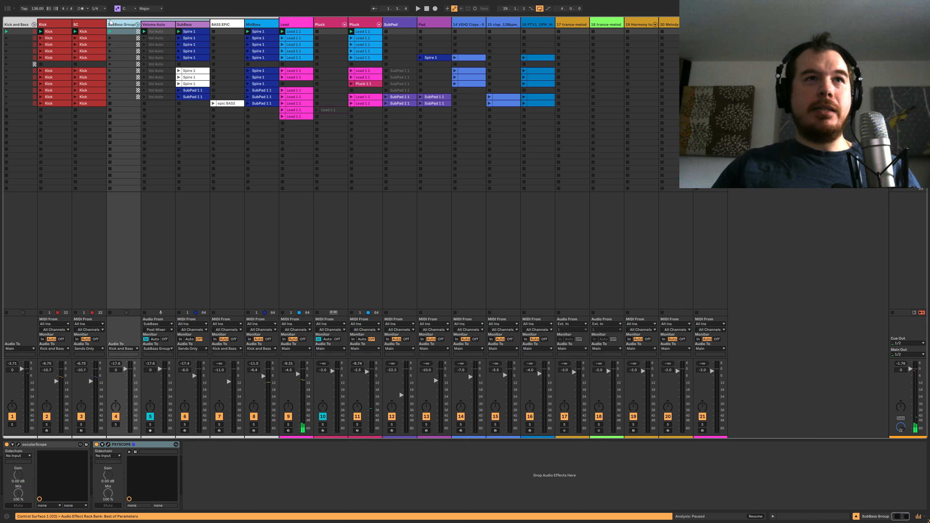
left_click(161, 26)
left_click(189, 25)
left_click(158, 26)
left_click(121, 24)
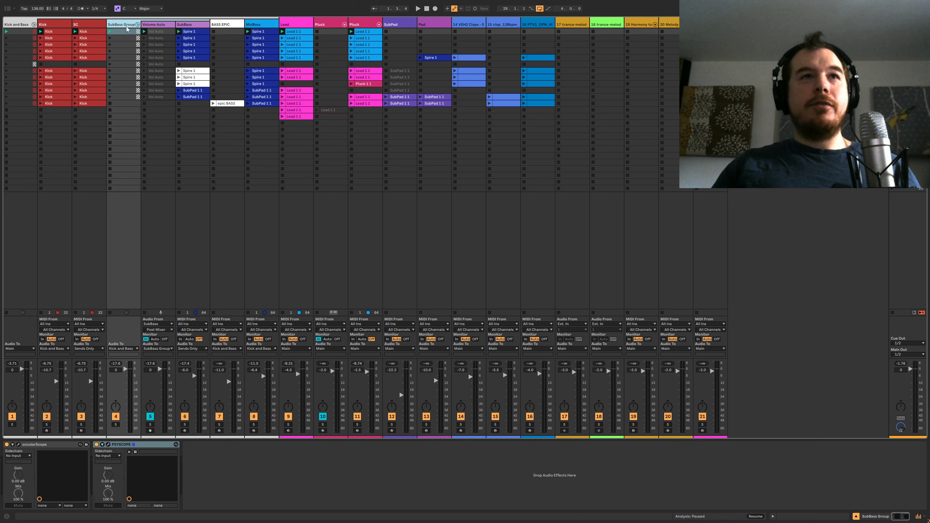
left_click(154, 32)
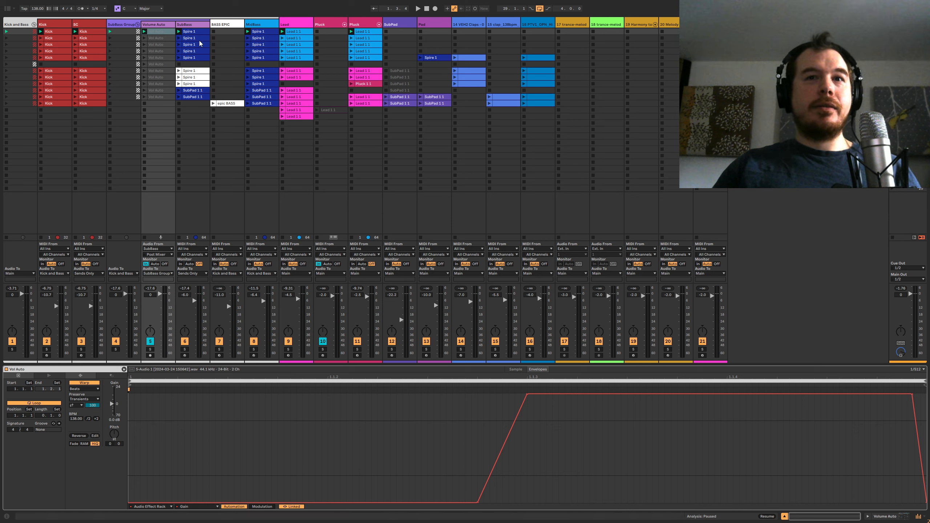
Start playback, launch the scene with SubBass's last SubPad 1 1 clip, and examine SubBass Group in PSYSCOPE and occularScope, closing both when done.
key("space")
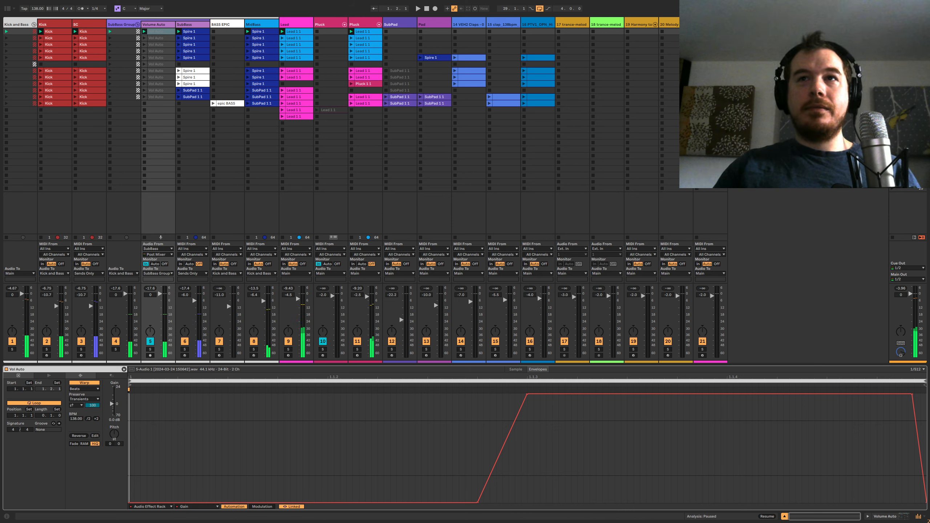
left_click(201, 97)
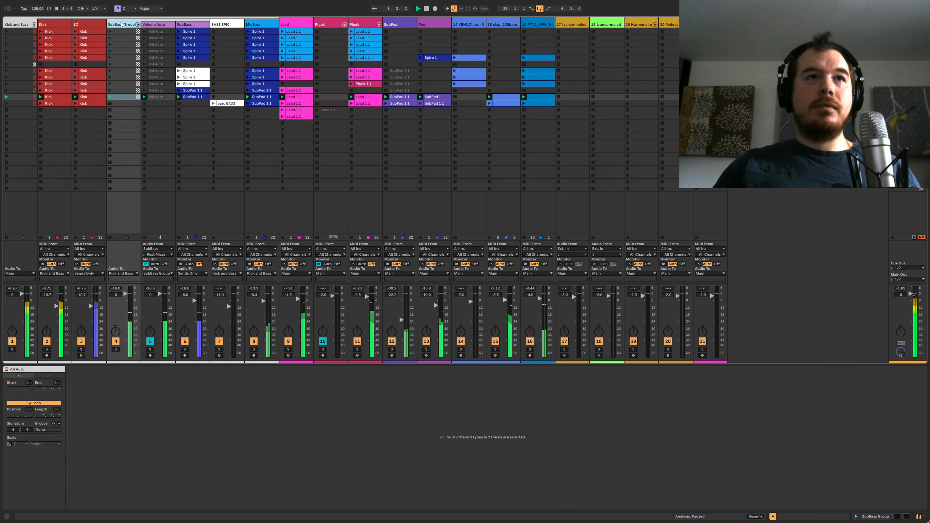
left_click(123, 97)
left_click(107, 444)
left_click(19, 444)
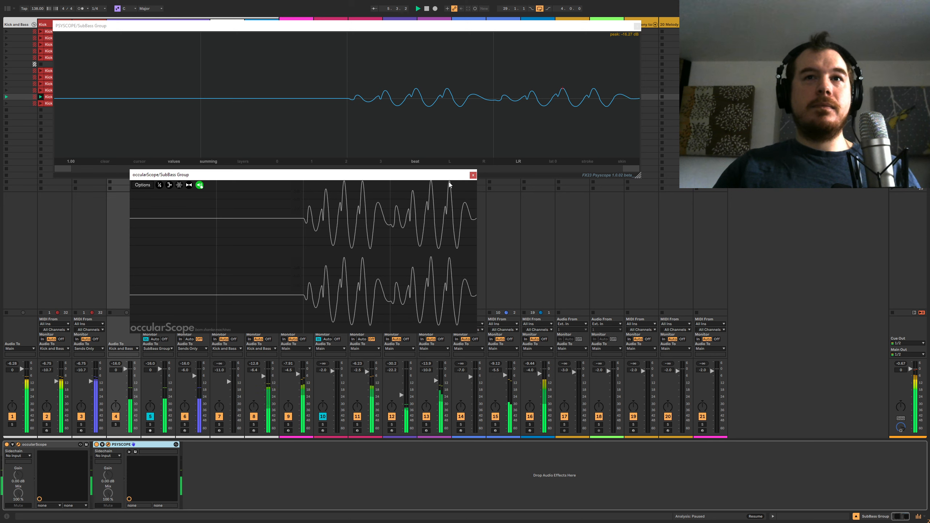
left_click(472, 175)
key("ctrl+alt+p")
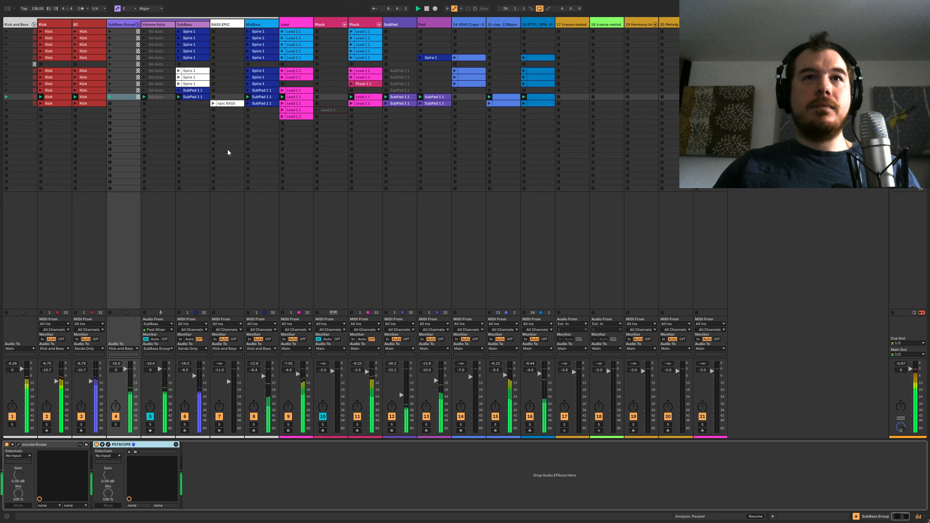
Open the notes of the Lead 1 1 clip on the second Pluck track, near the end of its clips, during playback.
left_click(366, 101)
double_click(366, 101)
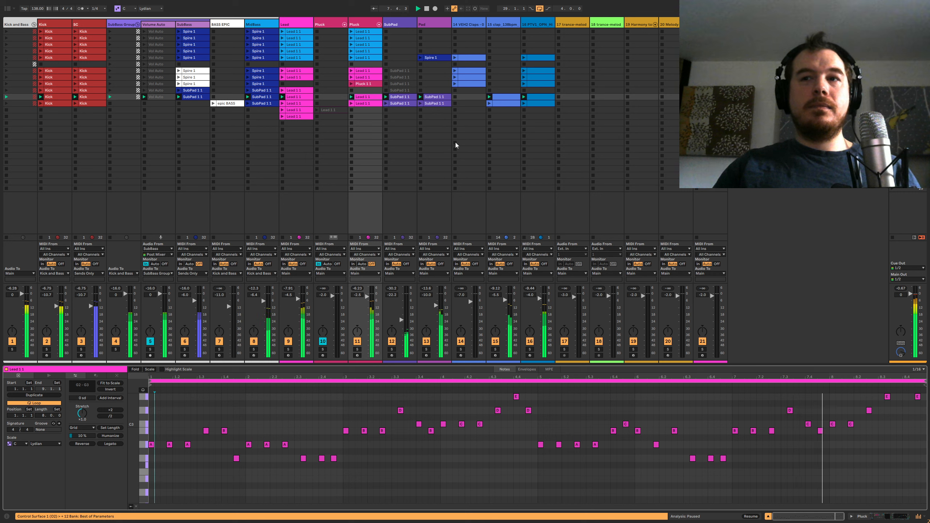